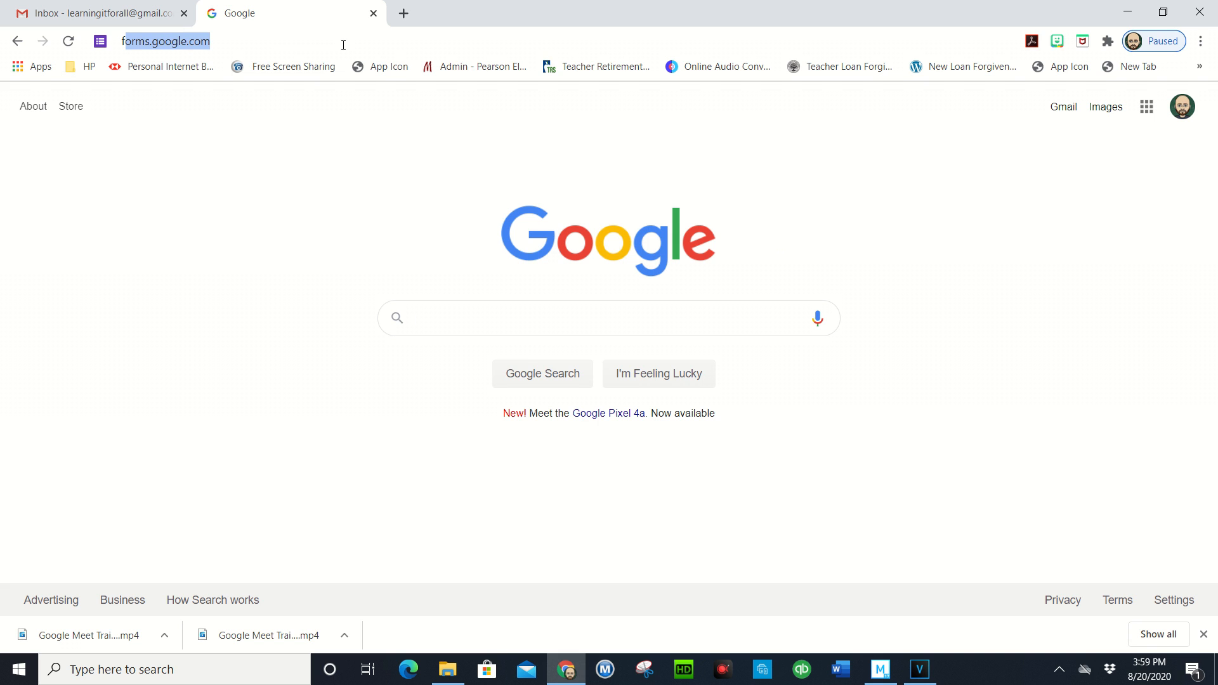
Go to forms.google.com and start a new blank form
type("orms.google.c")
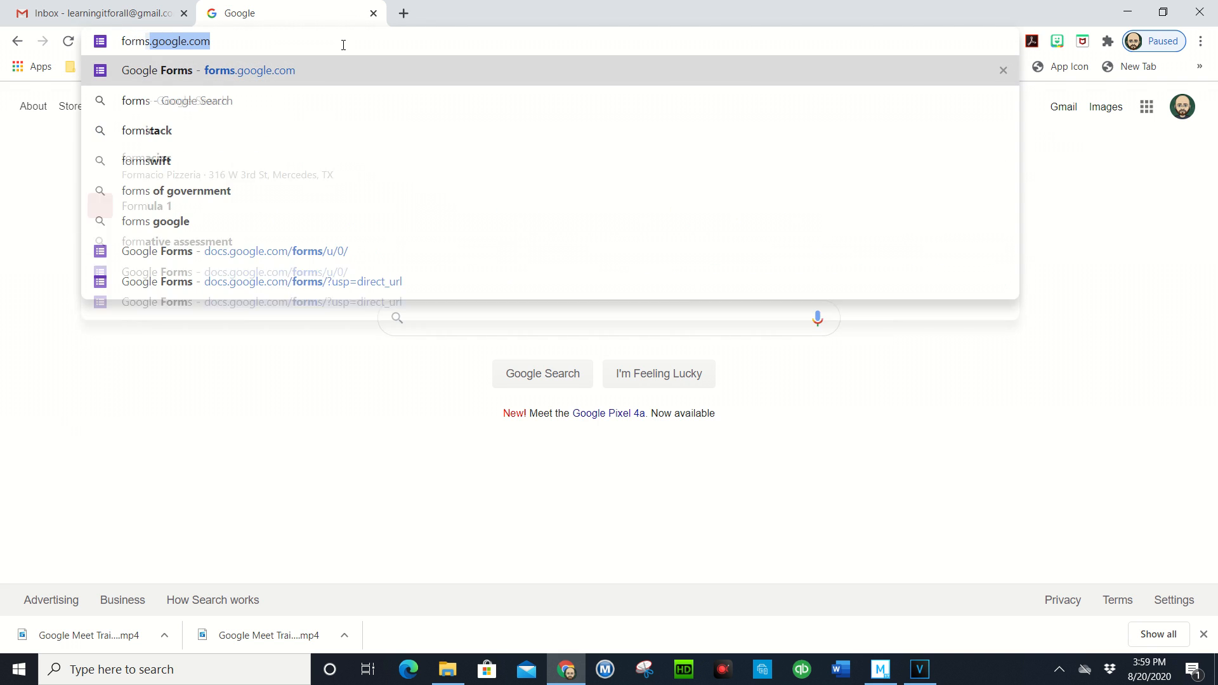
type("om")
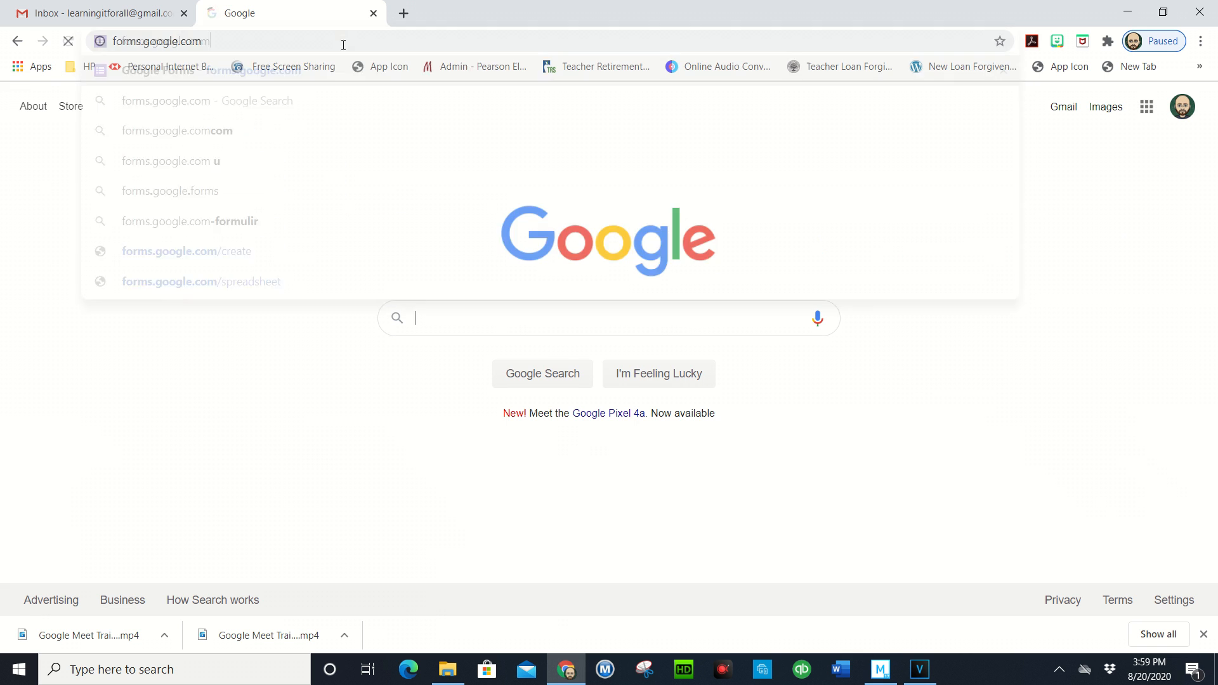
key("Return")
left_click(315, 206)
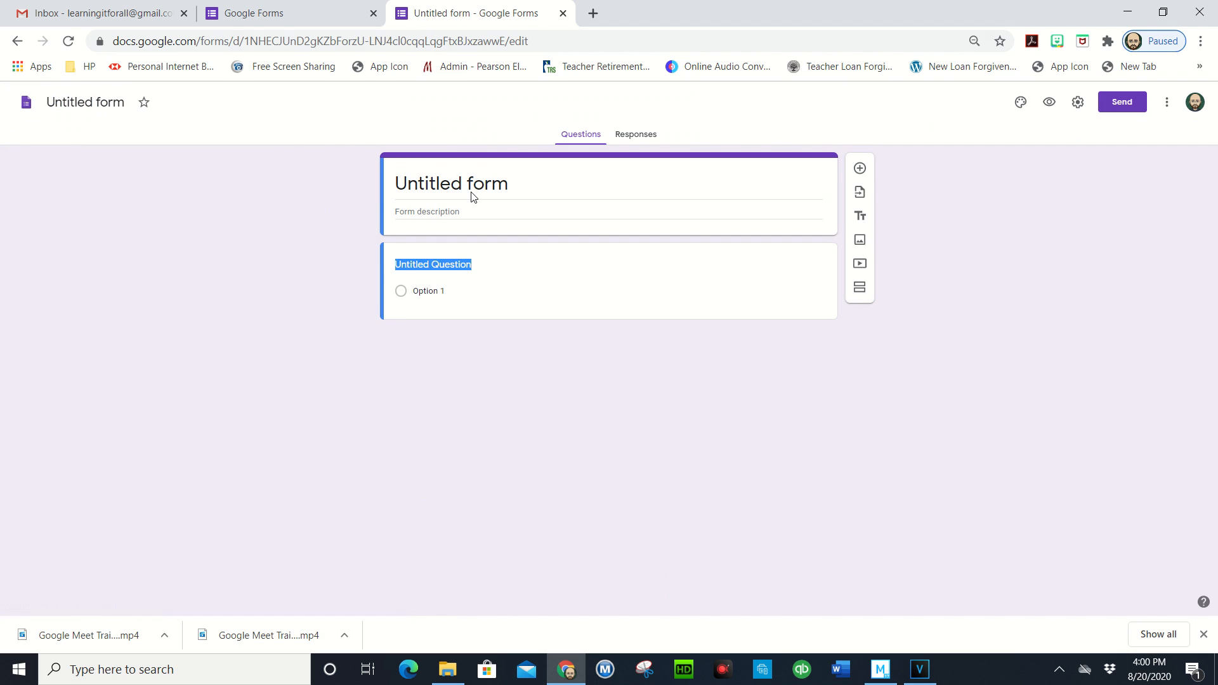
Title the new form "Staff Sign-In 8/25/2020"
type("S")
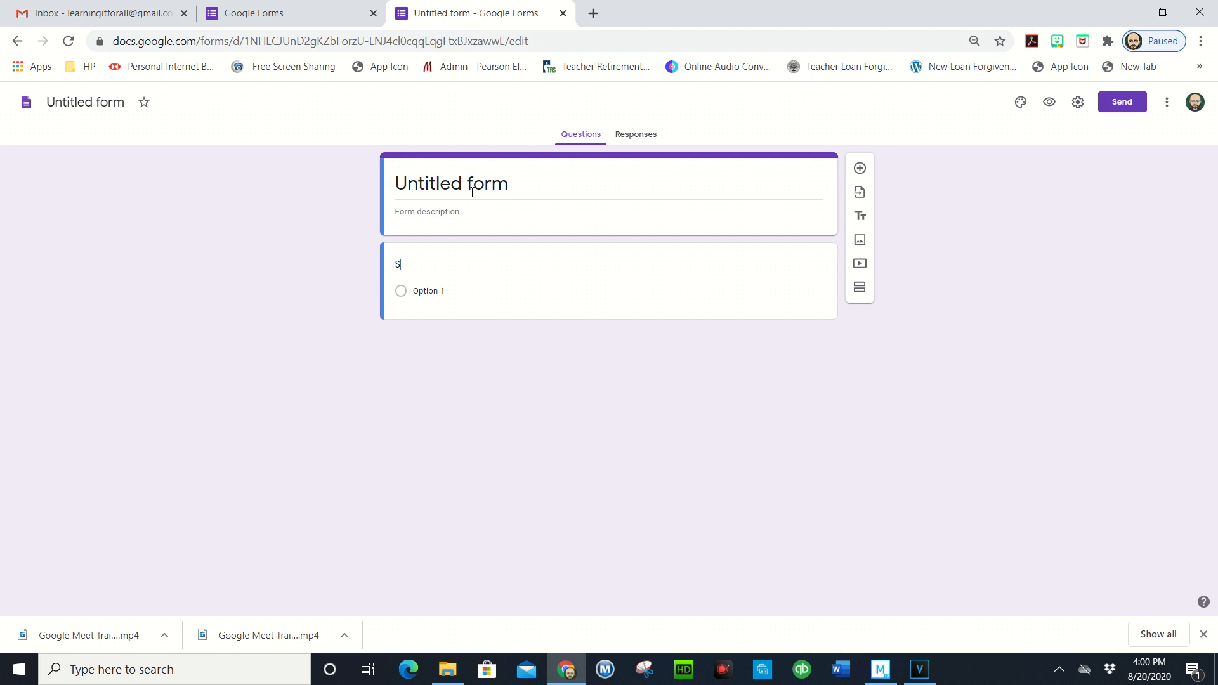
left_click(477, 181)
type("Staff Sig")
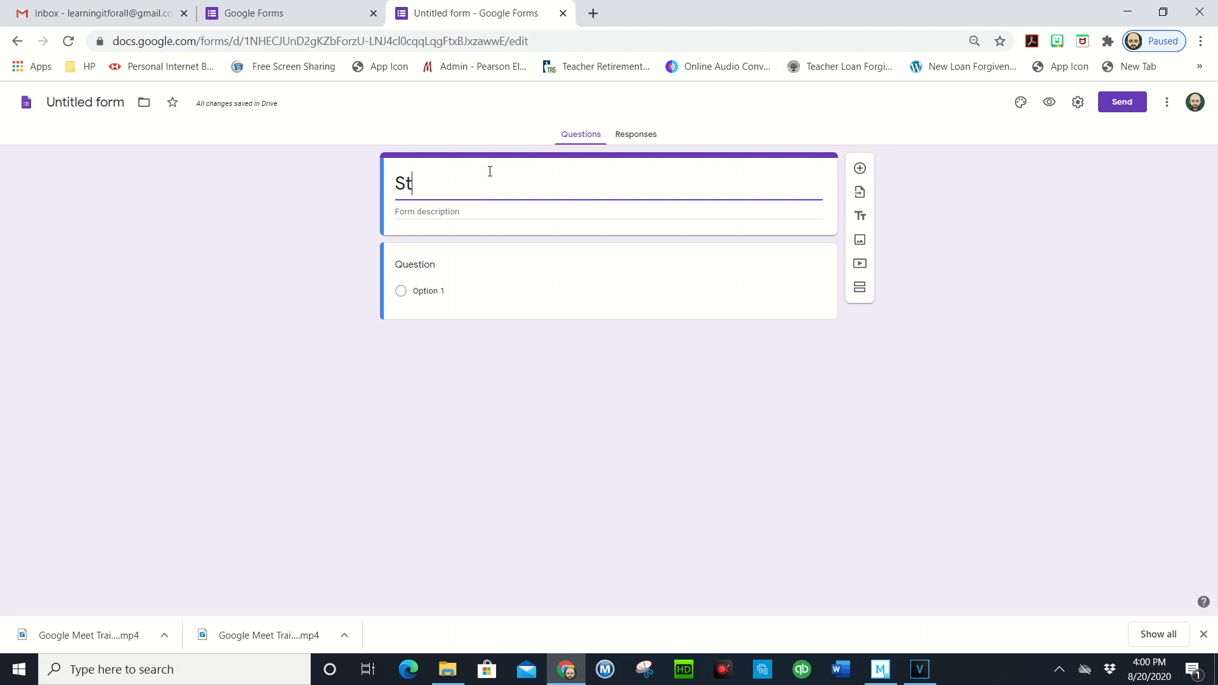
type("n In")
key("BackSpace")
type("In 8/25/2020")
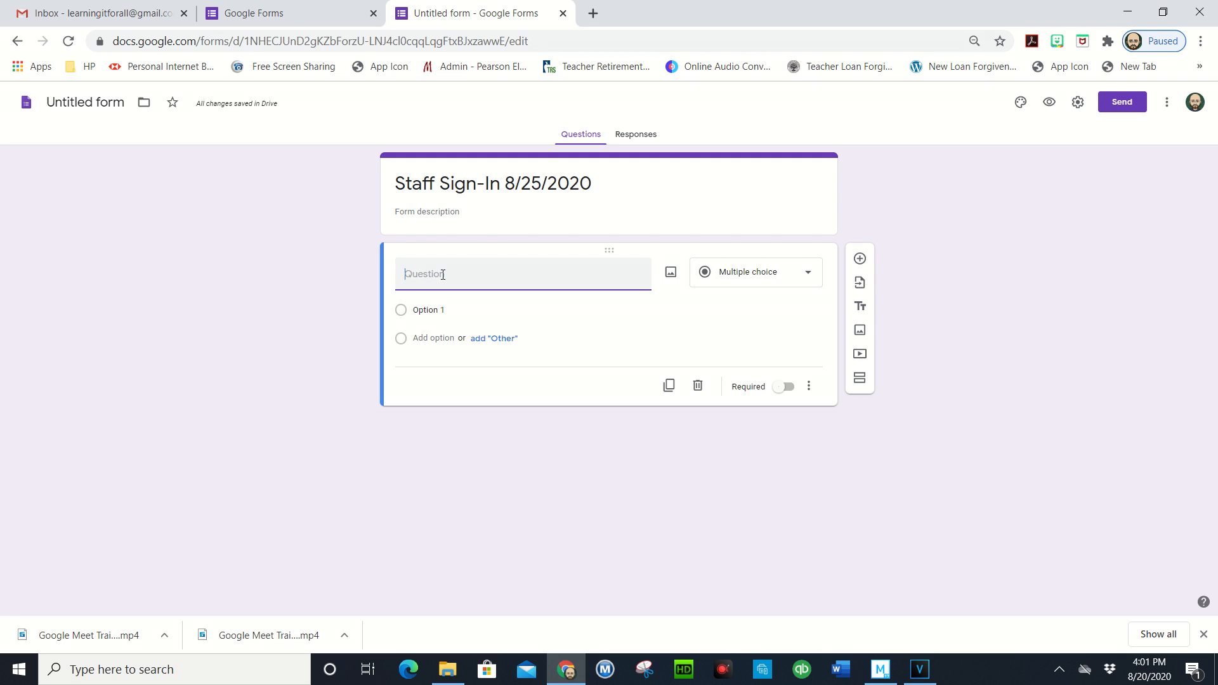
Make the first question a required short answer named "First Name" and duplicate it as "Last Name"
type("First Name")
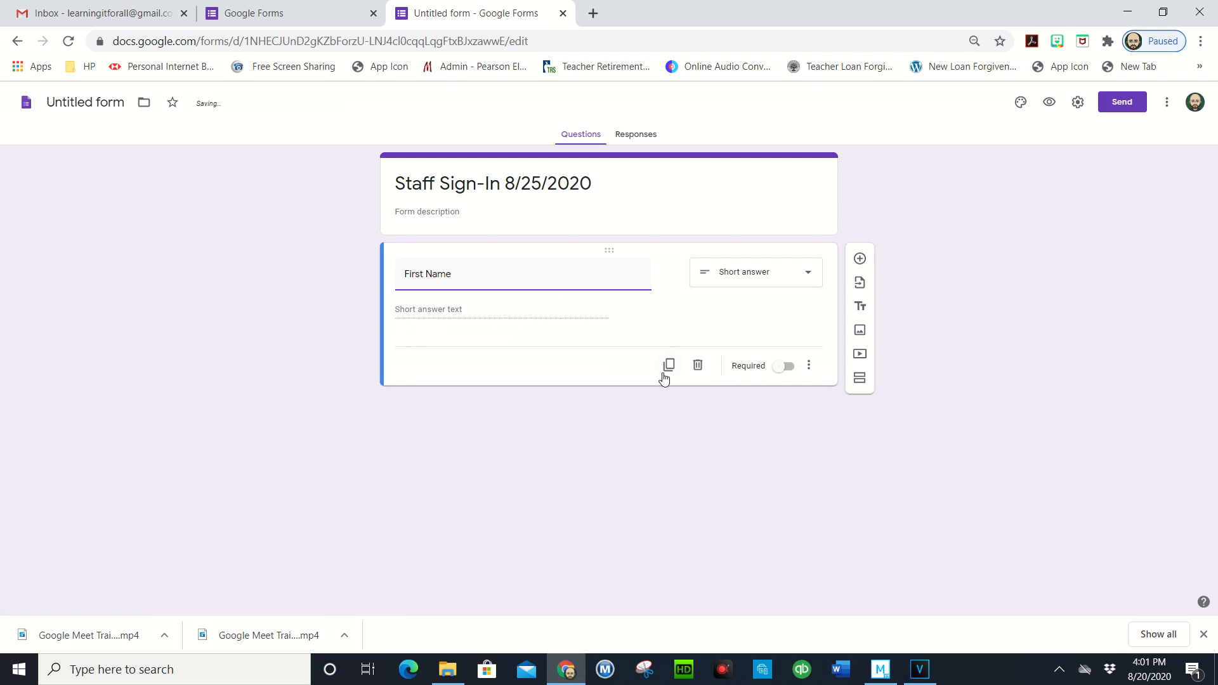
left_click(782, 368)
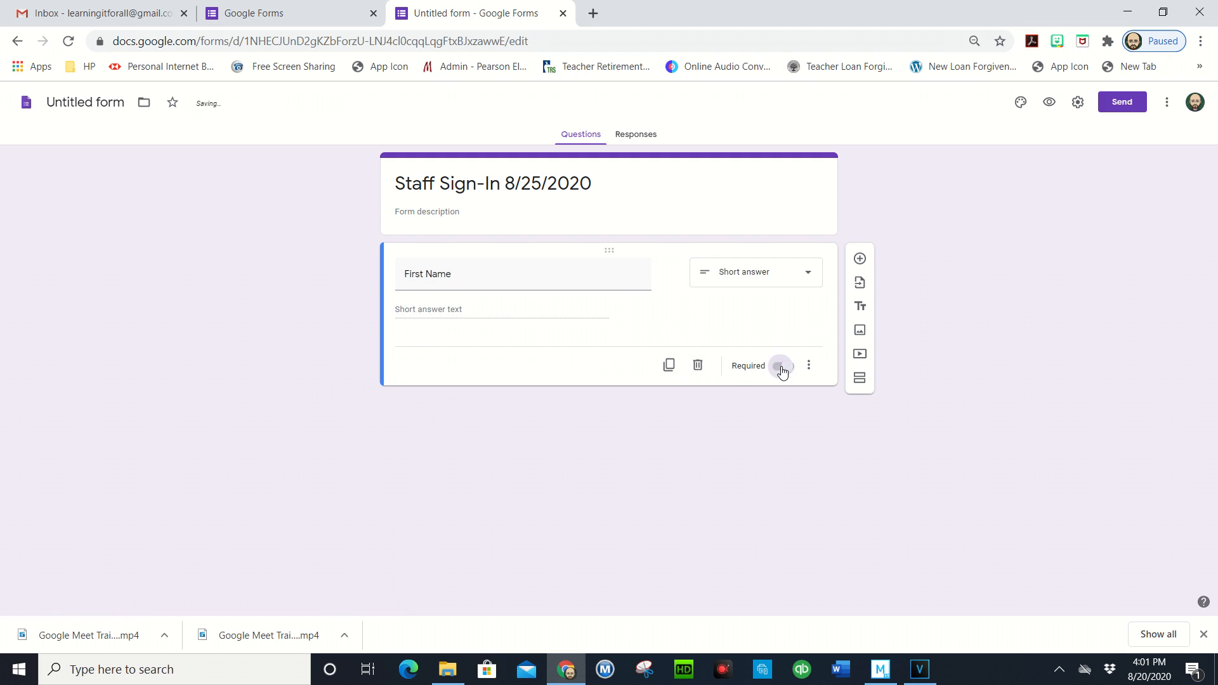
left_click(670, 366)
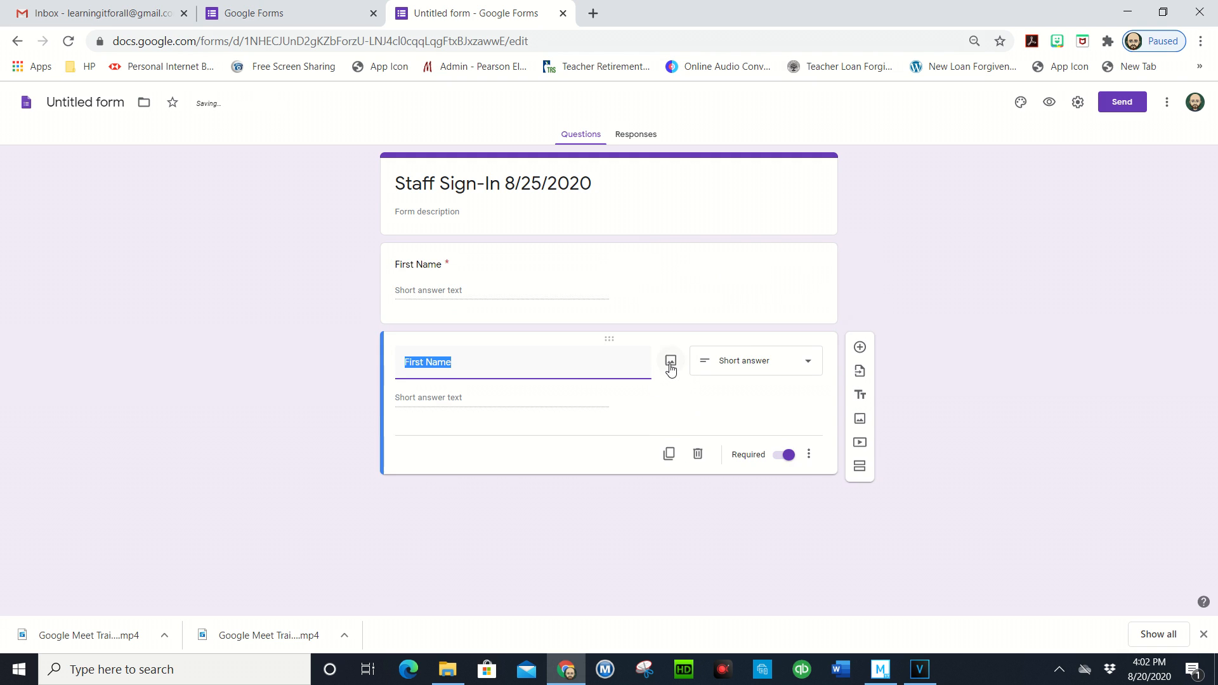
type("Last Name")
Duplicate the Last Name question, rename the copy "Grade Level" and change it to multiple choice
left_click(668, 454)
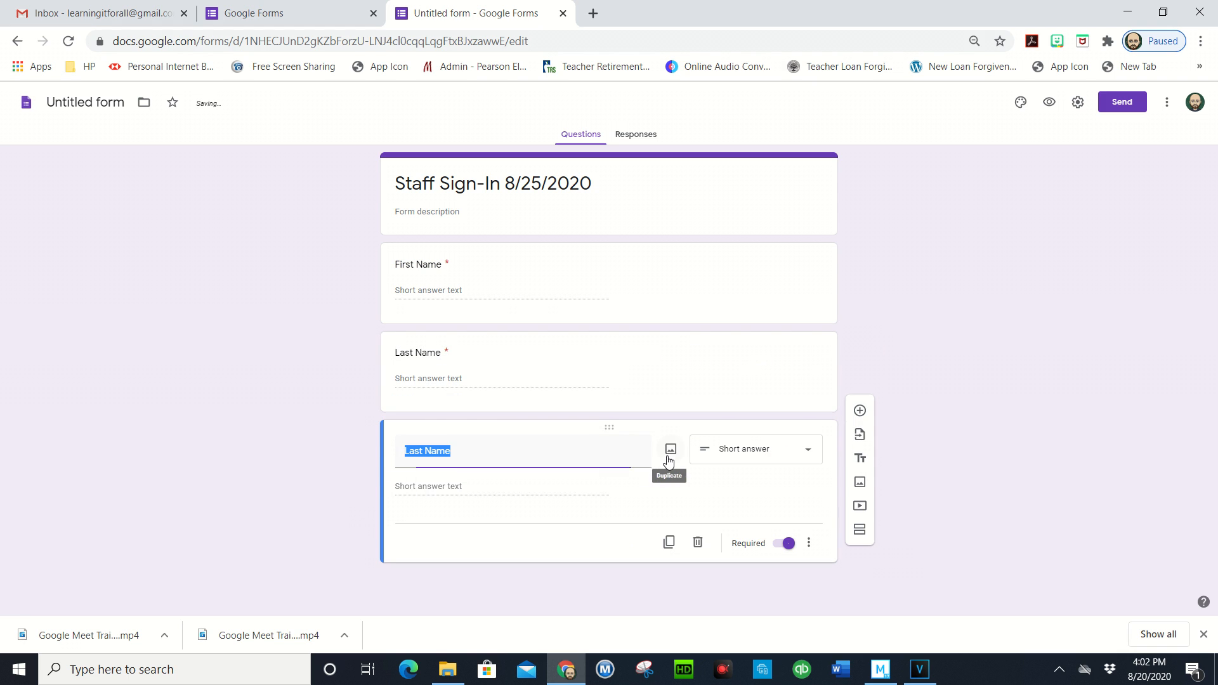
type("G")
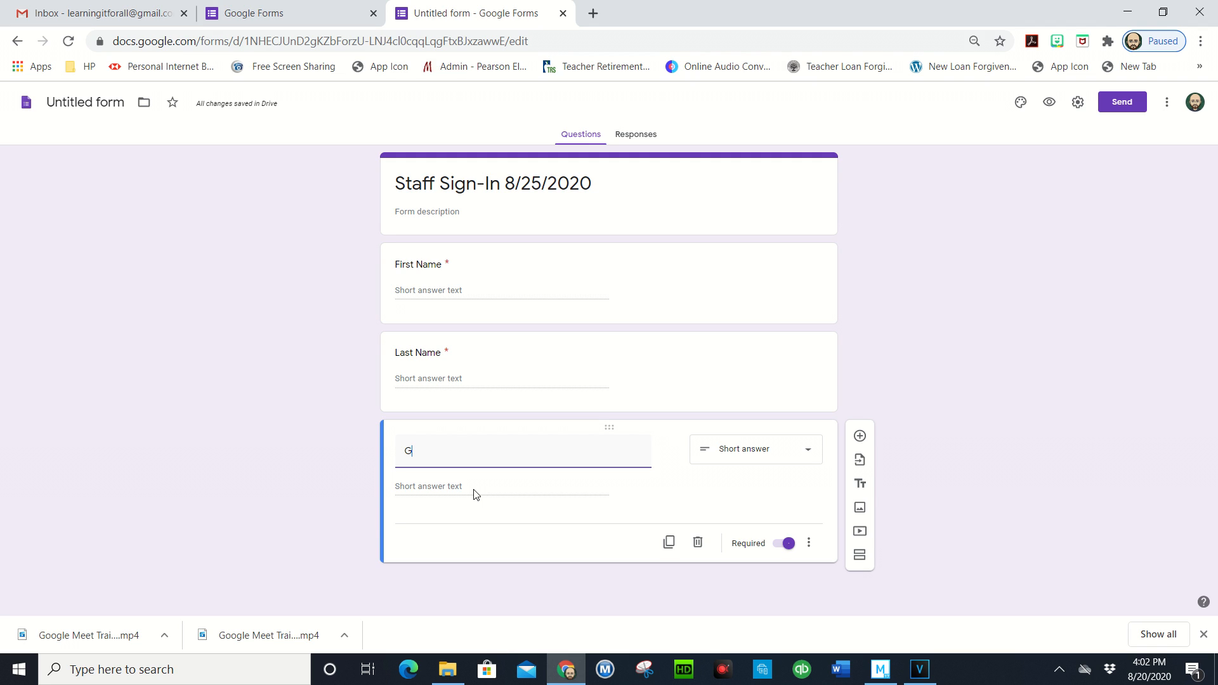
type("rade Leve")
left_click(452, 492)
left_click(742, 449)
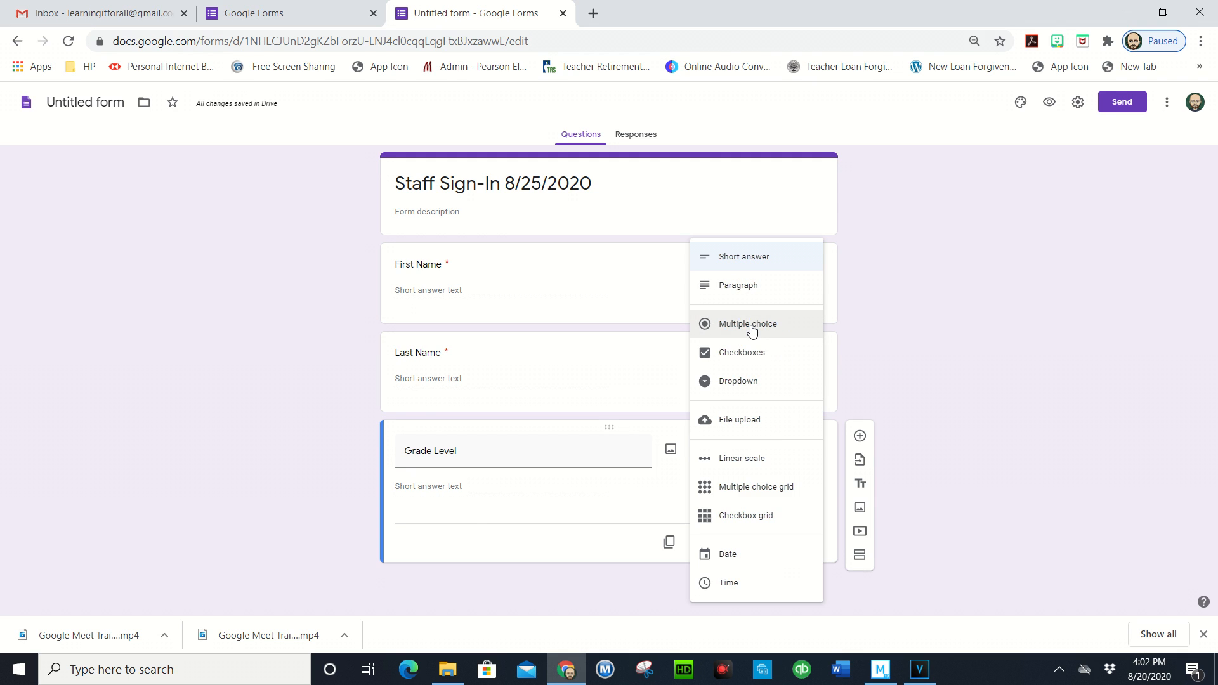
left_click(717, 325)
Give Grade Level the options Pre-Kinder, Kinder, 1st Grade, 2nd Grade, 3rd Grade, 4th Grade, 5th Grade, Paraprofessionals, Resources and Admin
left_click(430, 483)
type("F")
type("re-K")
type("inder")
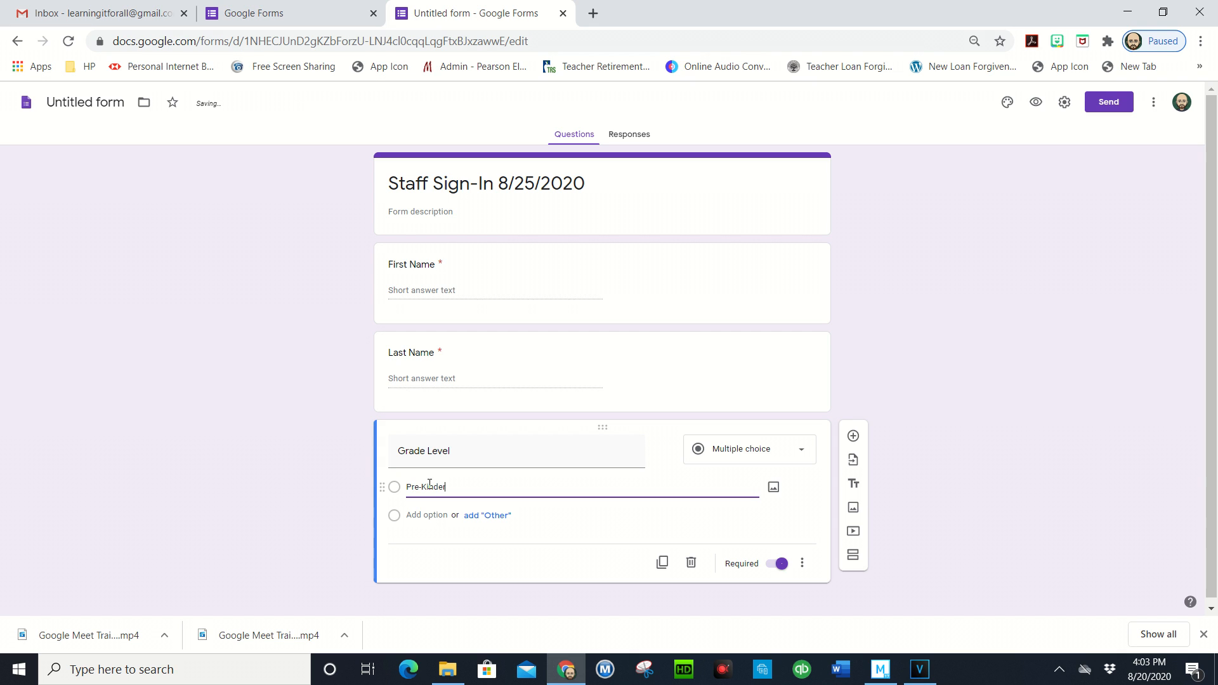
key("Return")
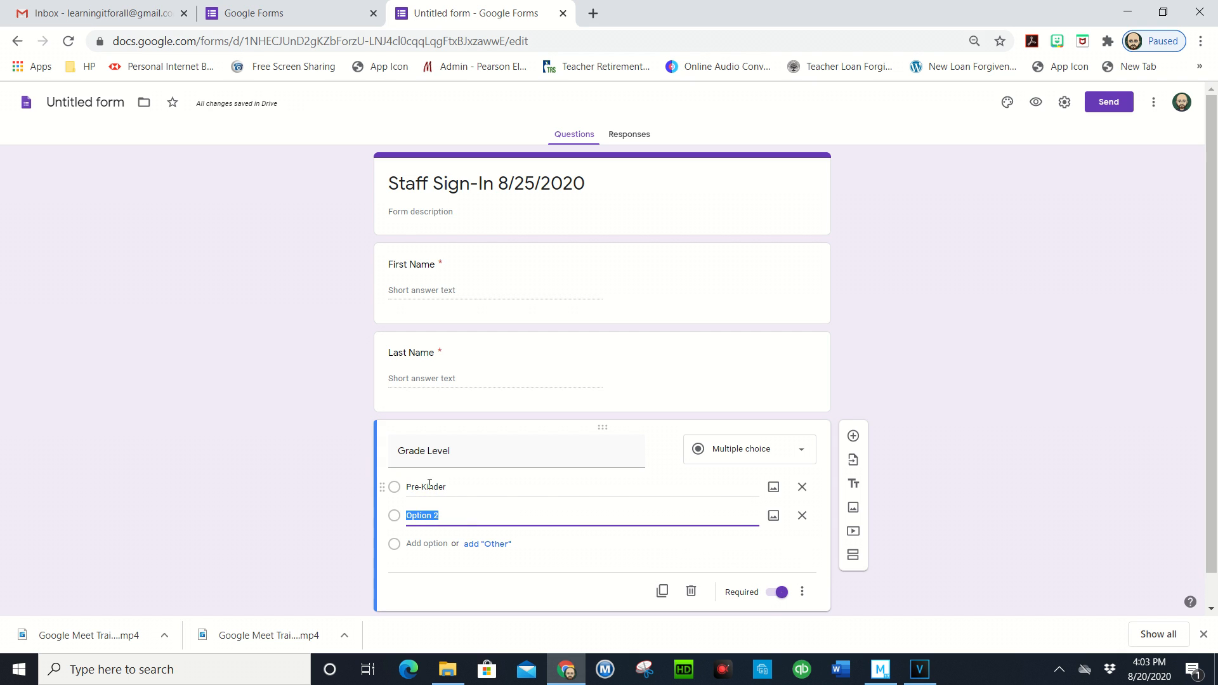
type("Kinder")
key("Return")
type("1st Grade 2nd Grade 3rd Grade 4th Grade 5th Grade Paraprofessionals Resources")
key("Return")
type("Admin")
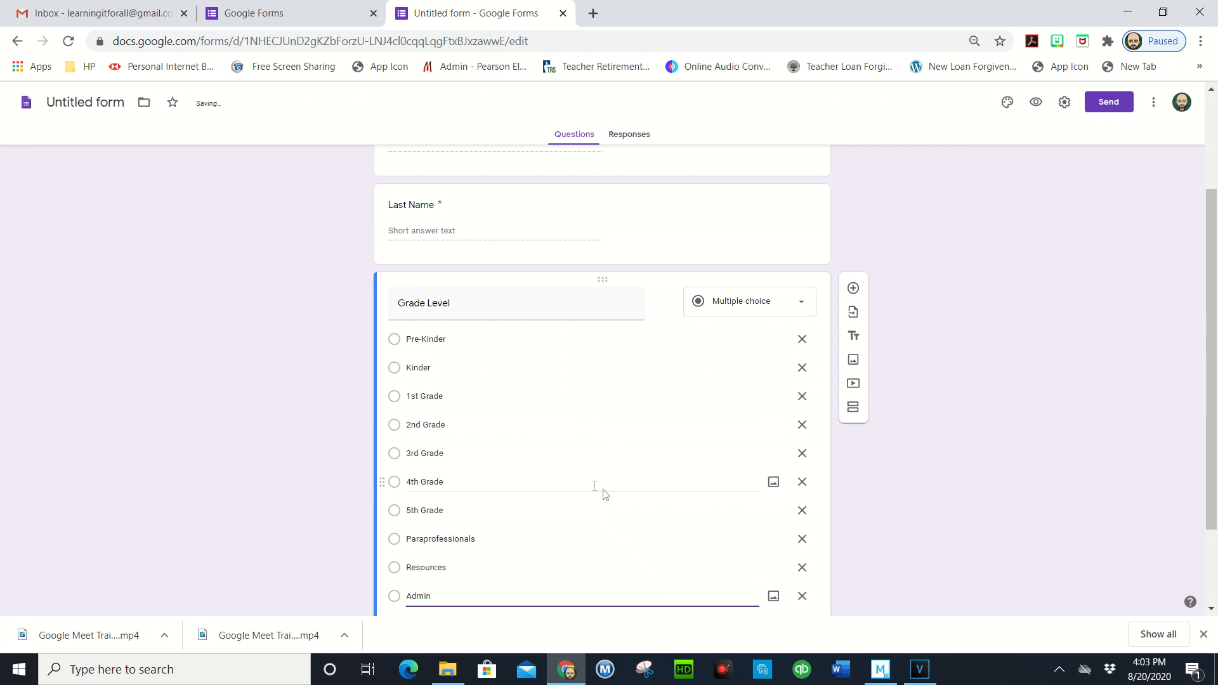
Reorder the Grade Level options so that Admin comes first and Resources precedes Paraprofessionals
scroll(479, 509, "down", 1)
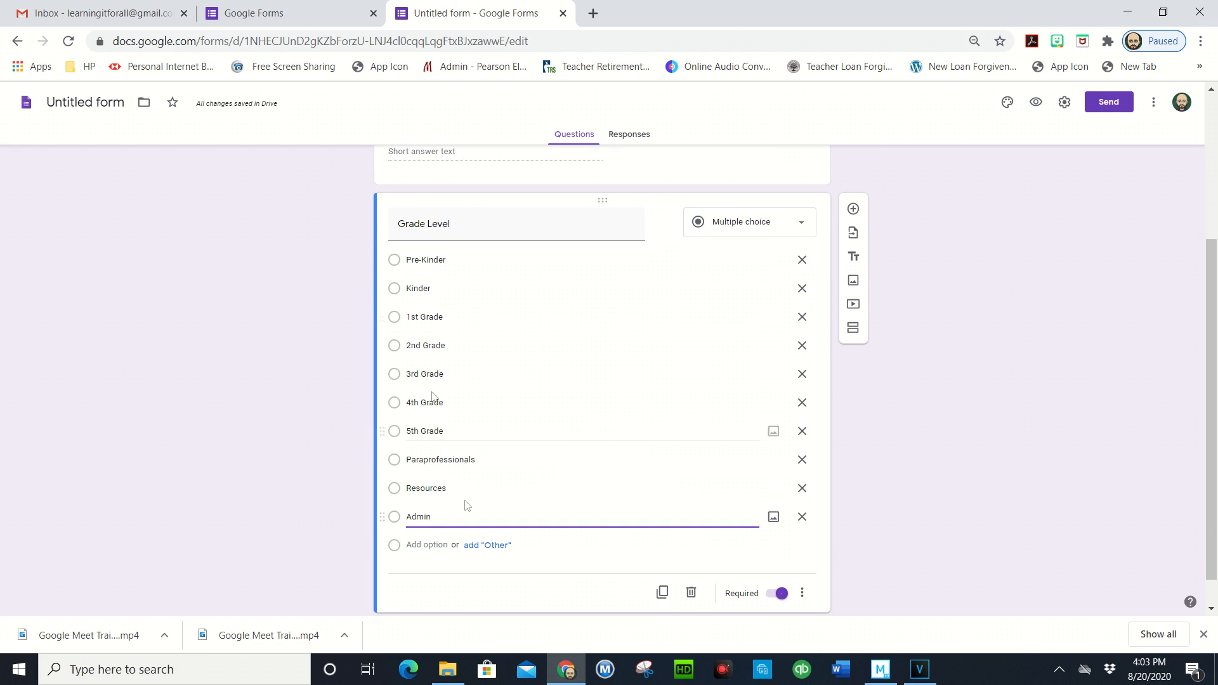
left_click_drag(387, 518, 411, 251)
scroll(1009, 498, "up", 4)
scroll(1018, 505, "down", 4)
scroll(1018, 503, "up", 4)
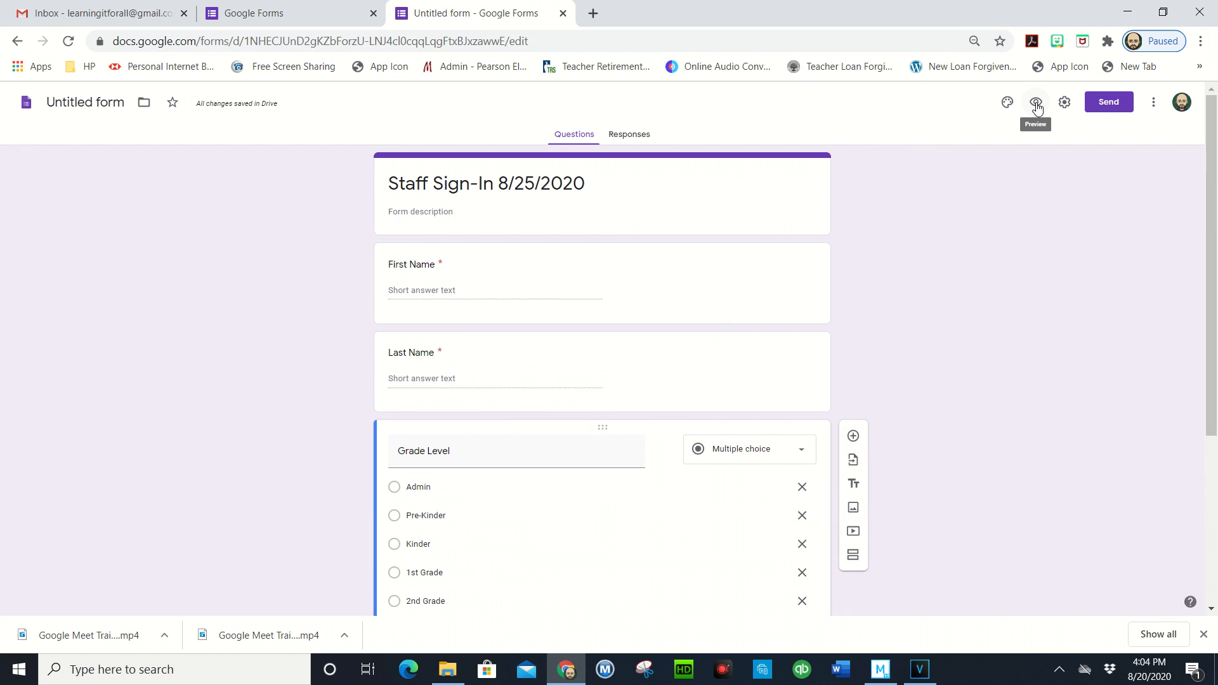
Preview the form and submit a test response with a first name, a last name and 4th Grade
left_click(1037, 105)
scroll(647, 442, "down", 2)
scroll(647, 443, "up", 3)
left_click(476, 221)
type("John")
key("Tab")
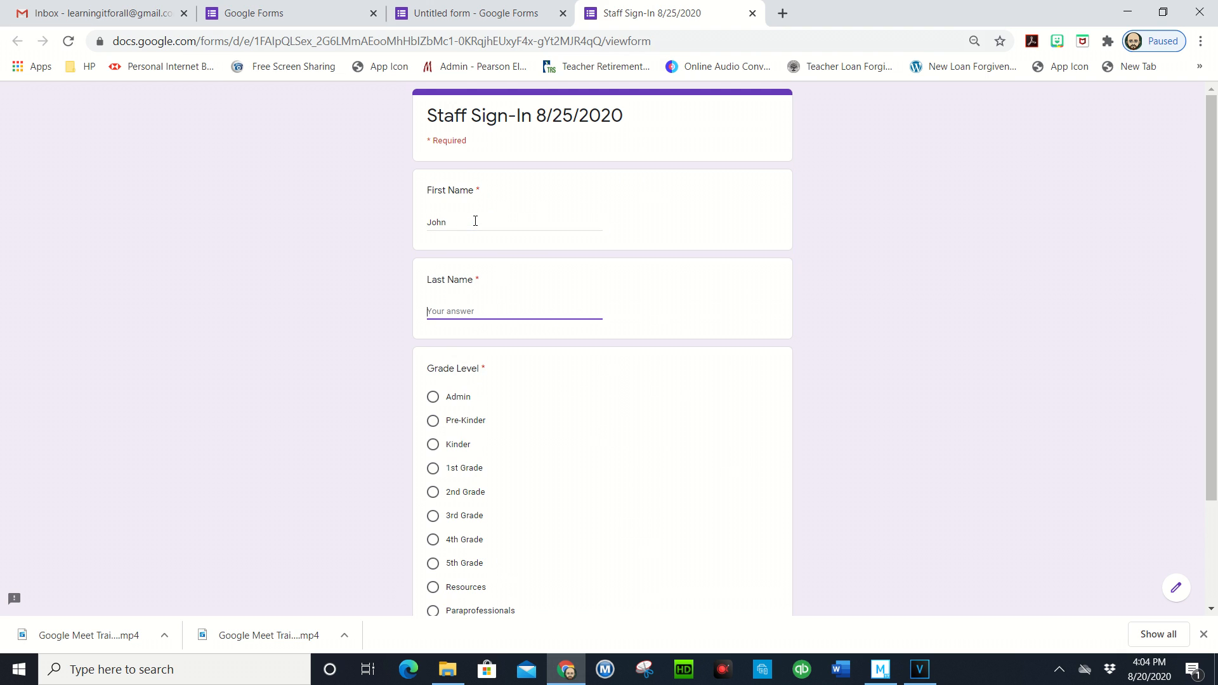
type("Smith")
scroll(475, 221, "down", 2)
left_click(433, 405)
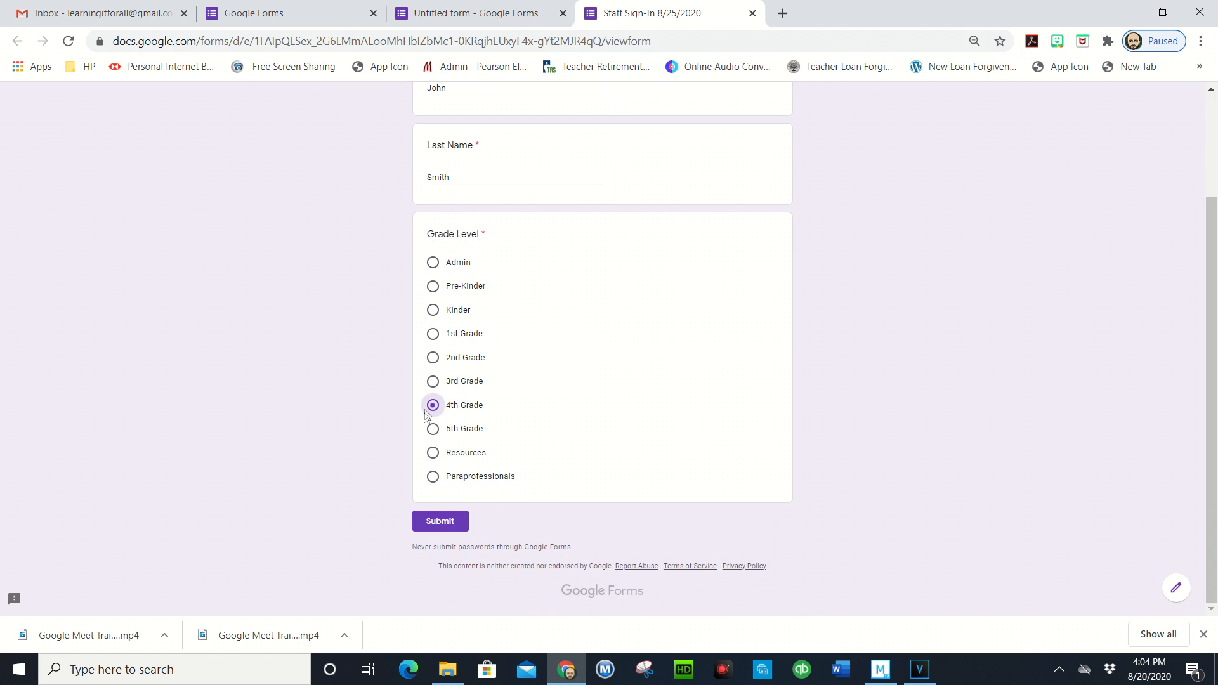
left_click(440, 522)
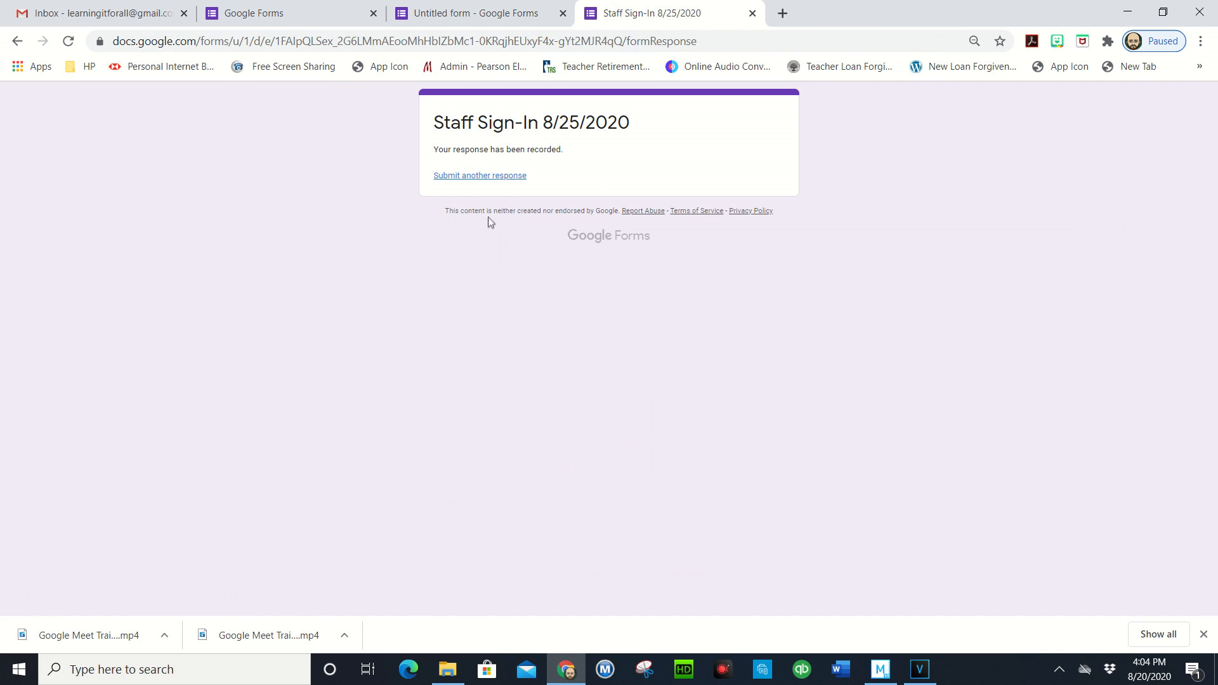
Submit a second test response with another first and last name and the grade level Admin
left_click(471, 177)
left_click(448, 223)
type("Julia")
key("Tab")
type("Land")
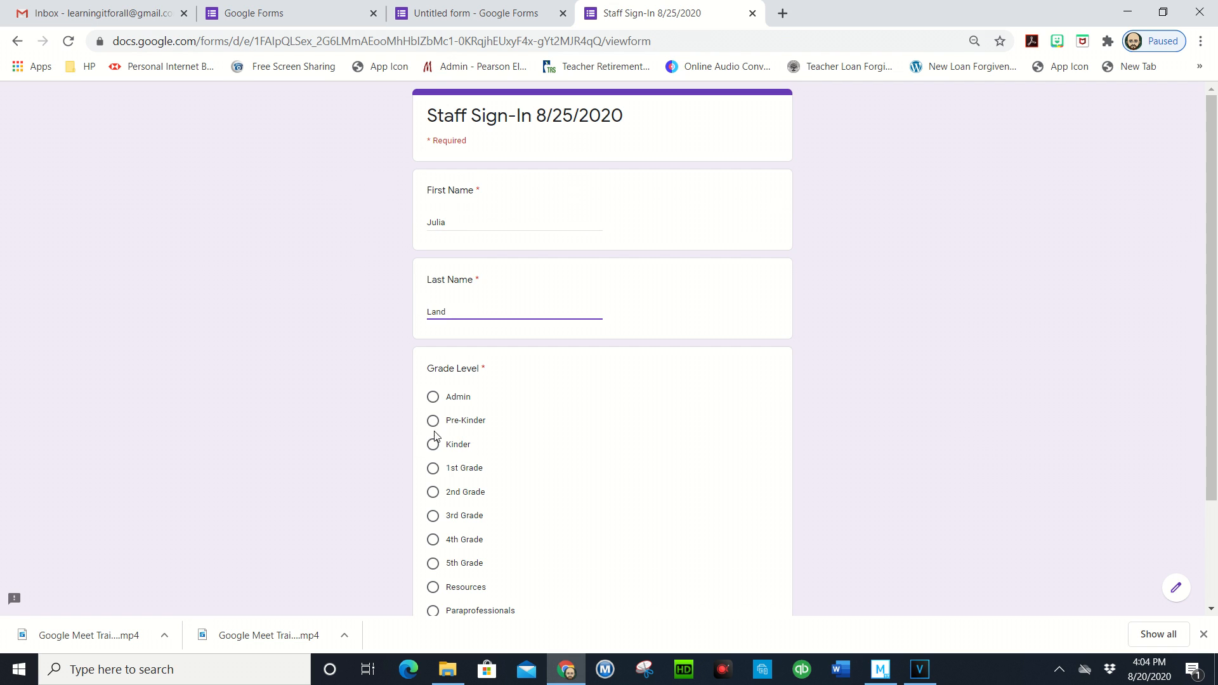
left_click(433, 397)
scroll(445, 437, "down", 2)
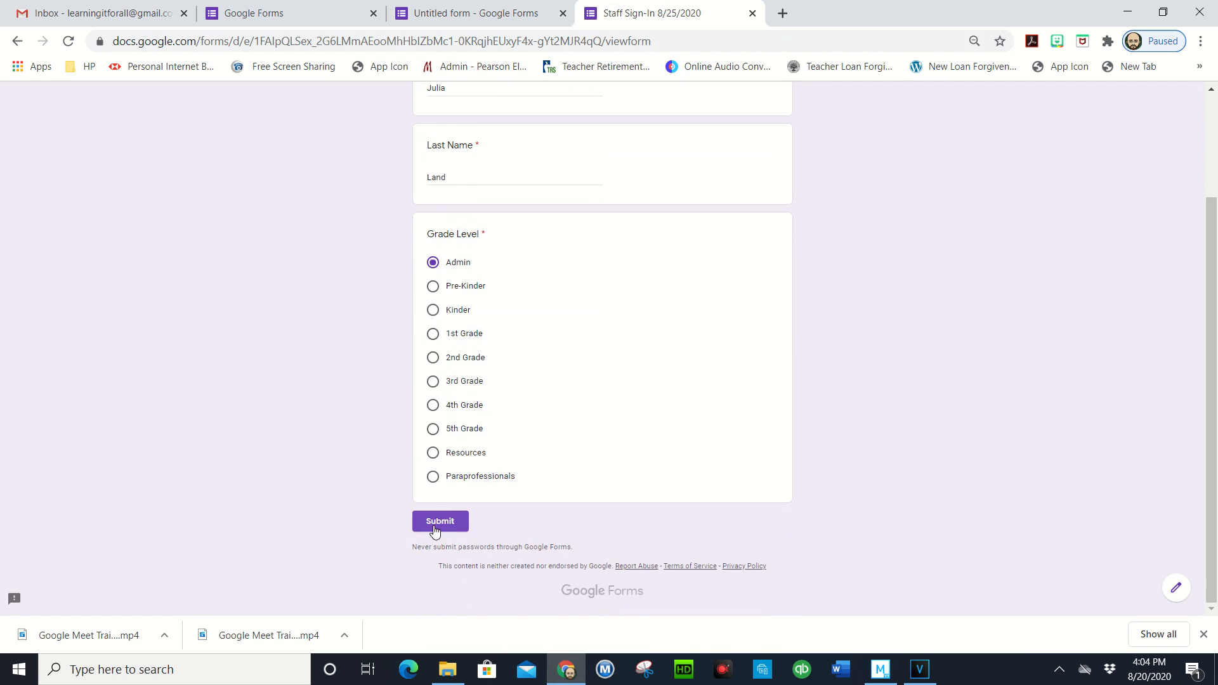
left_click(436, 521)
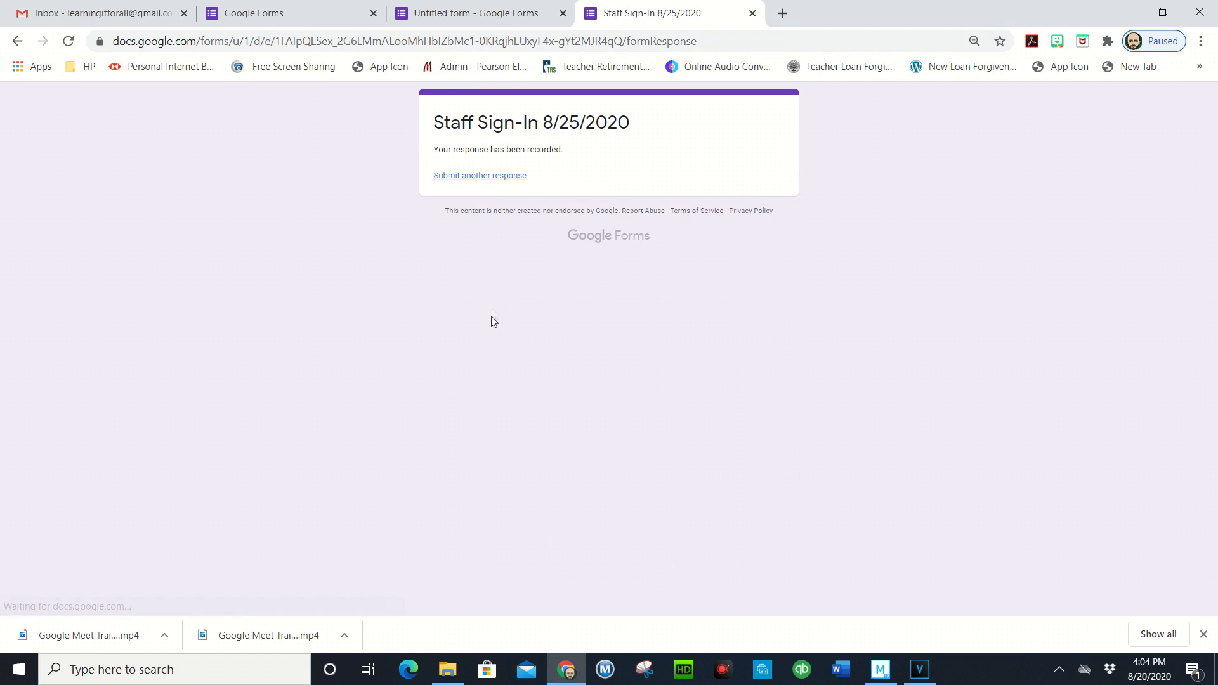
Submit a third test response with a different first and last name and the grade level Paraprofessionals
left_click(500, 182)
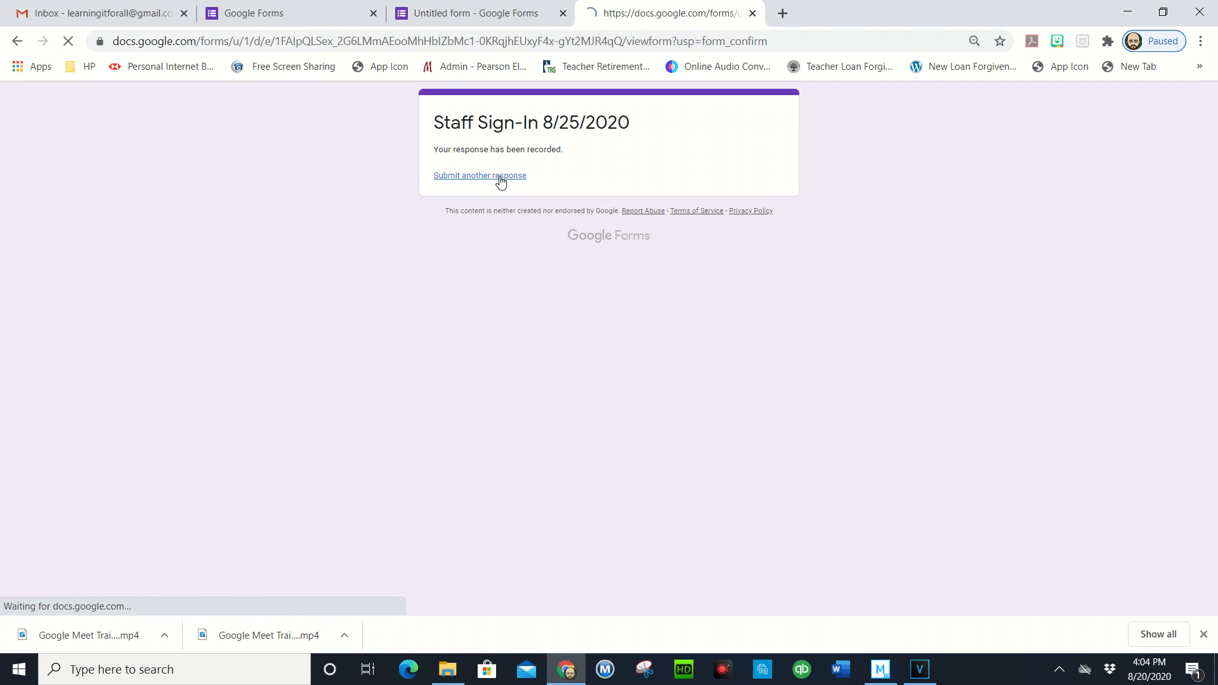
left_click(460, 221)
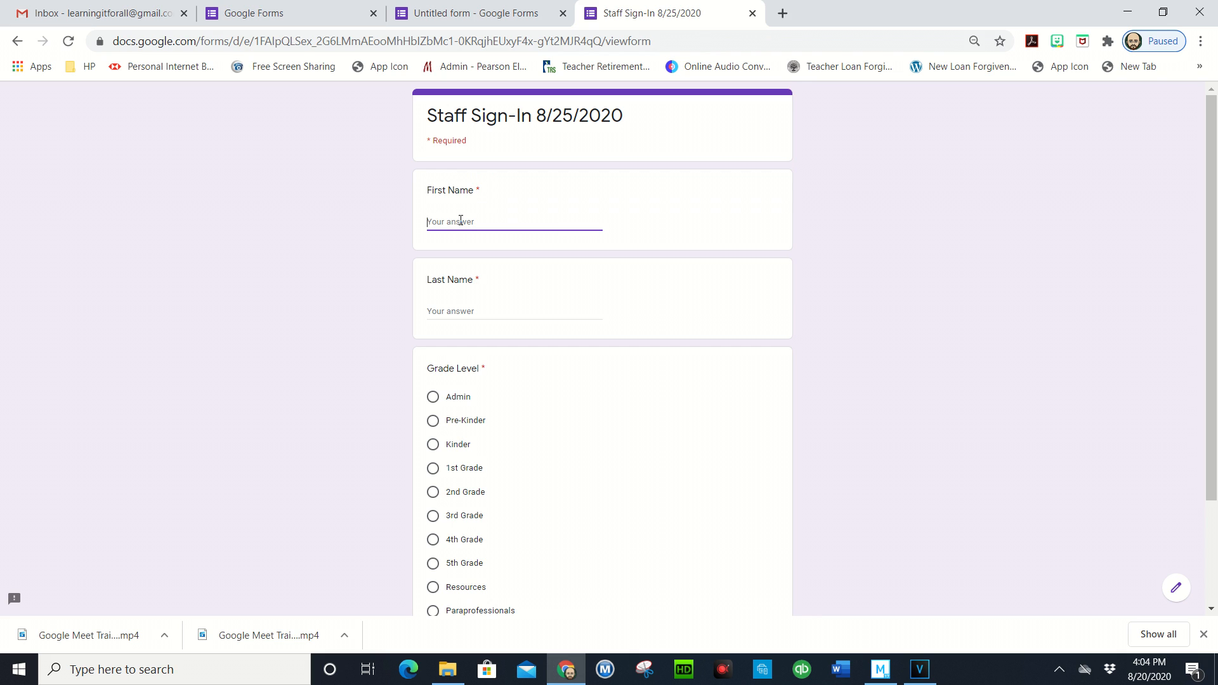
type("c")
left_click(460, 313)
type("Johnson")
scroll(462, 482, "down", 2)
left_click(433, 476)
left_click(459, 523)
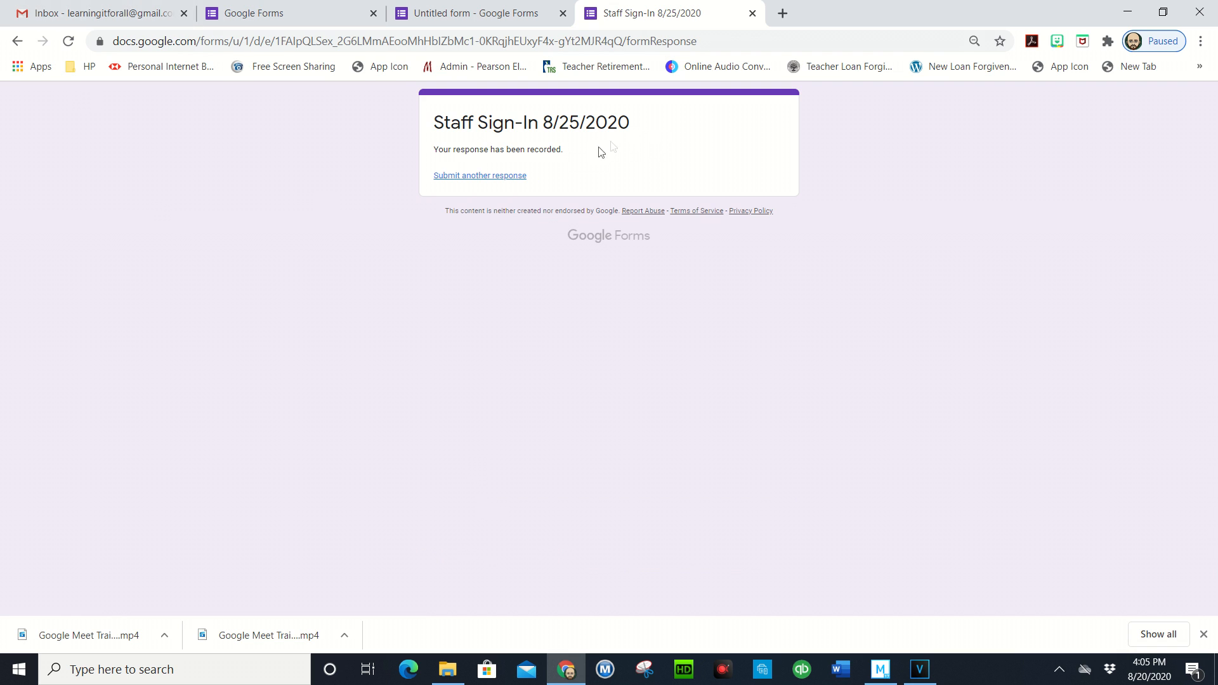
Close the form, reopen it from the recent forms and rename the untitled file "Staff Sign-In 8/25/2020"
left_click(485, 18)
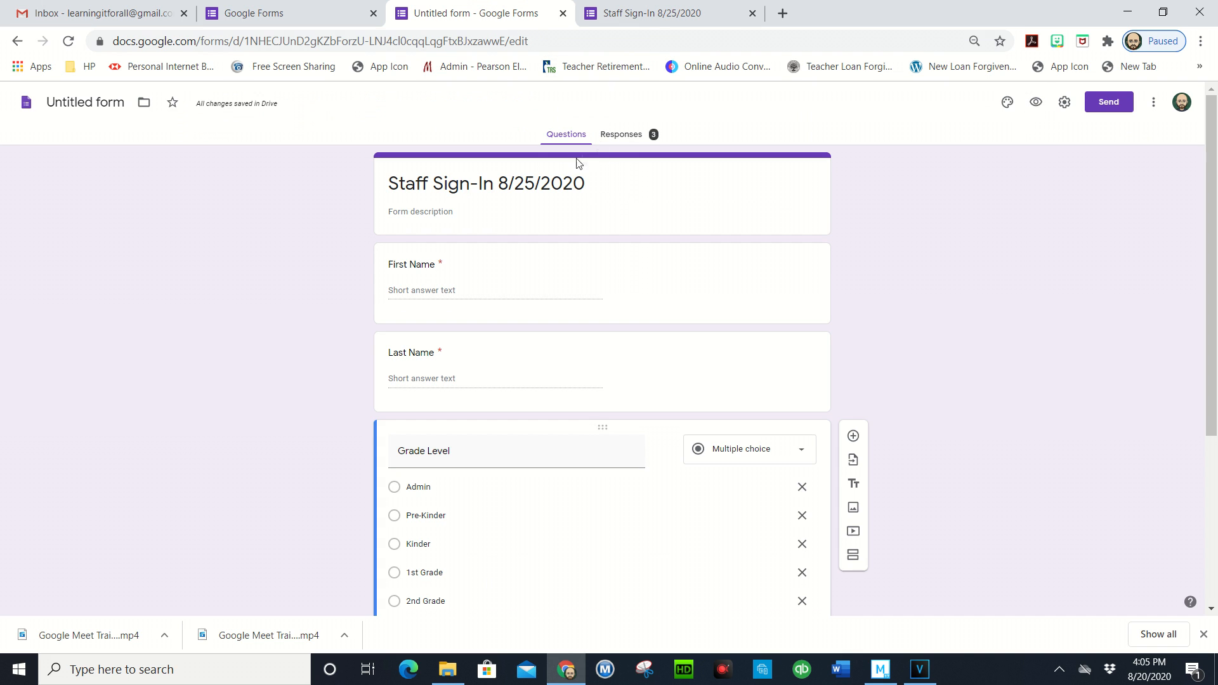
left_click(562, 14)
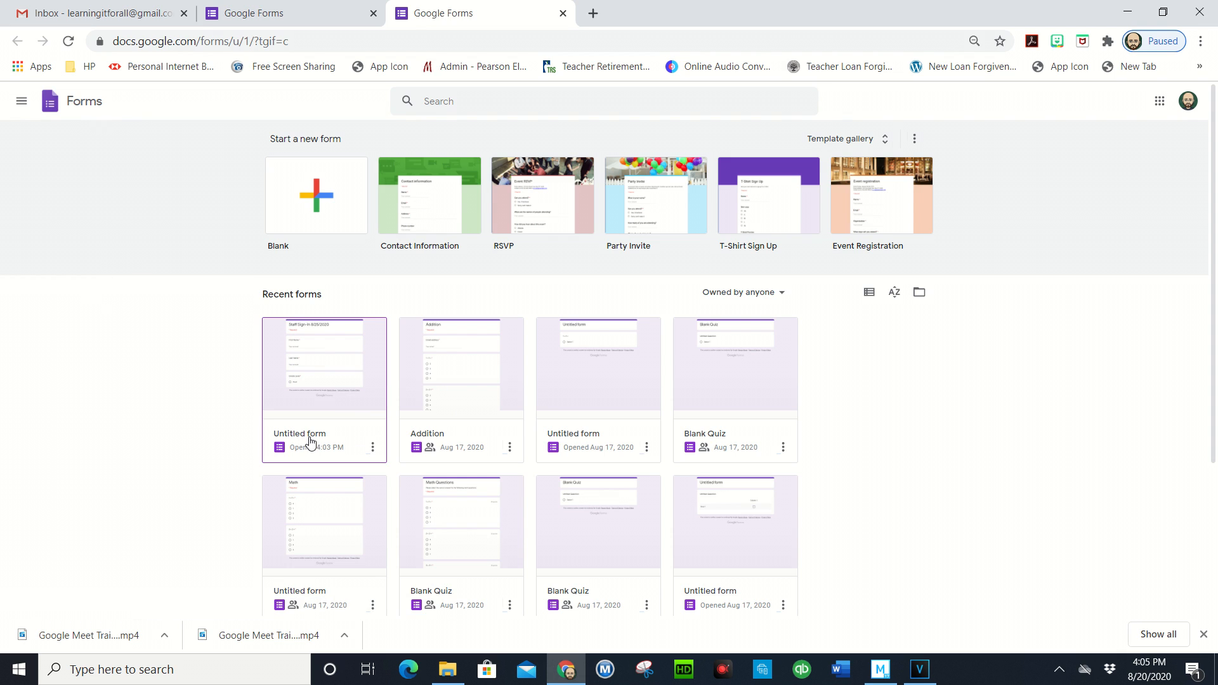
left_click(324, 374)
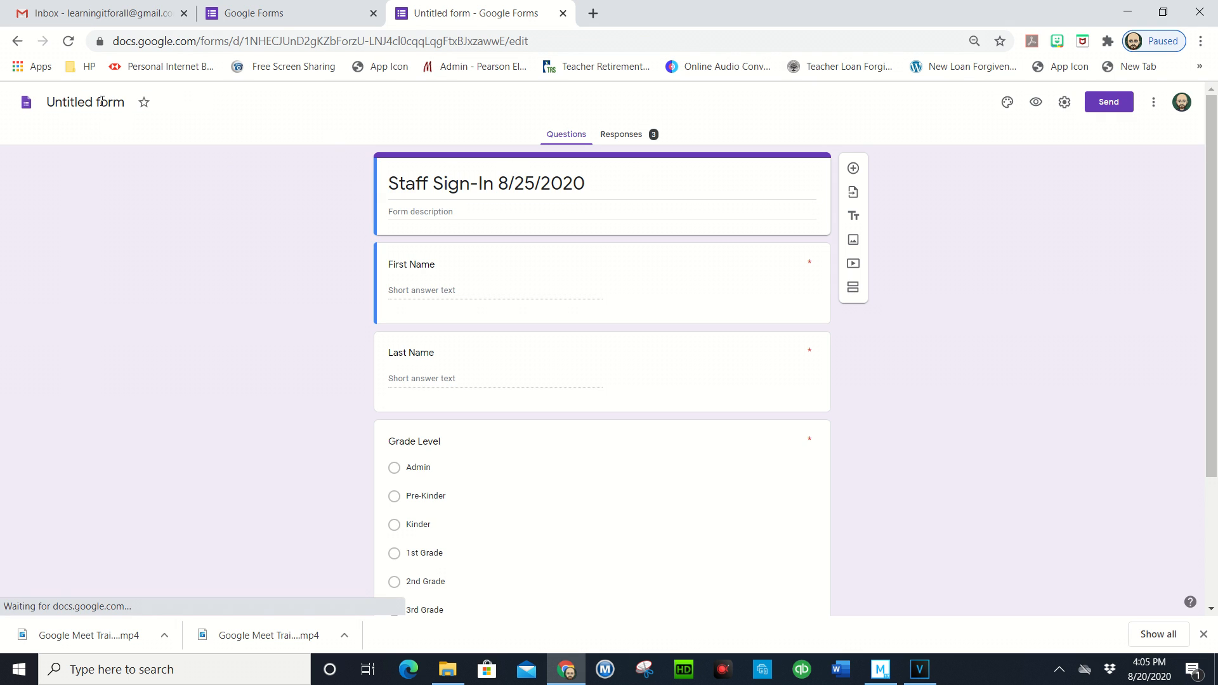
left_click(103, 102)
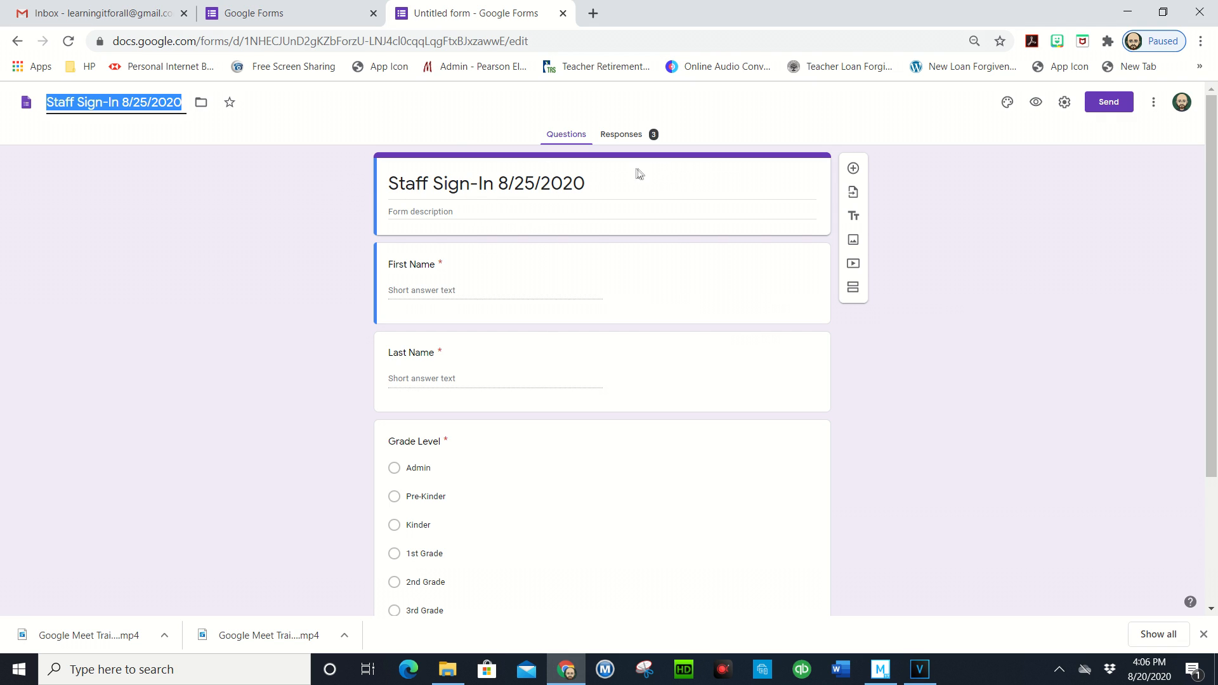
Review the summary of the form's responses and create a new linked spreadsheet for them
left_click(621, 137)
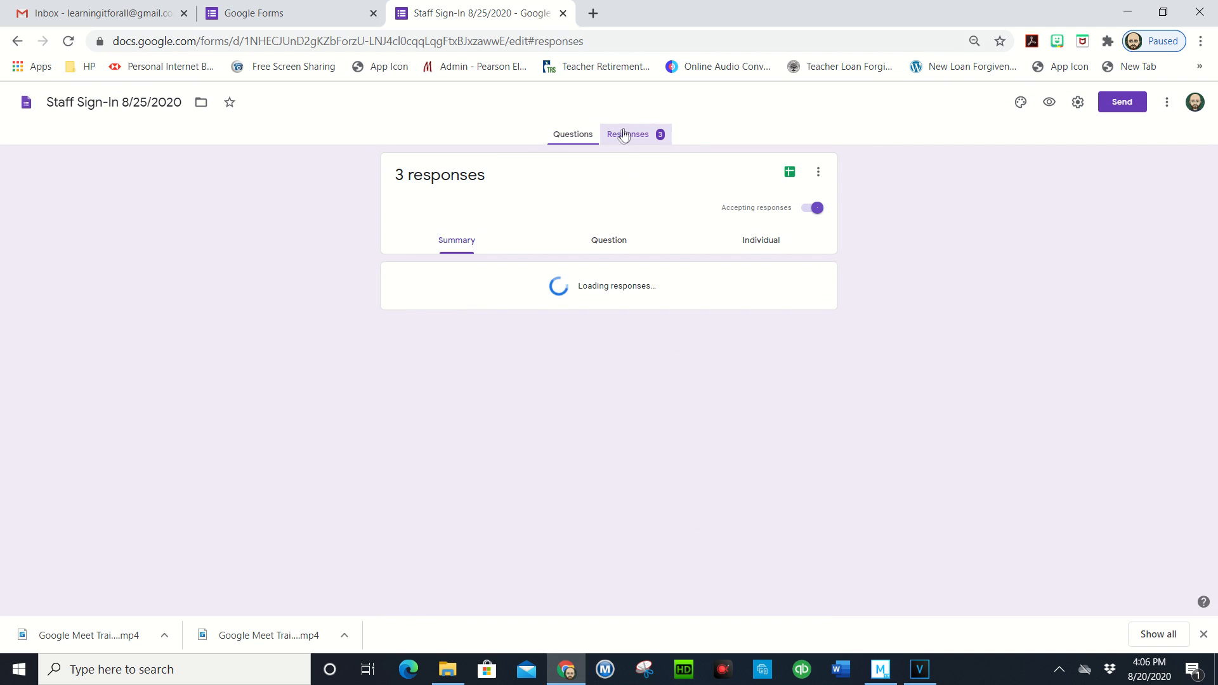
scroll(562, 346, "down", 3)
scroll(561, 356, "up", 3)
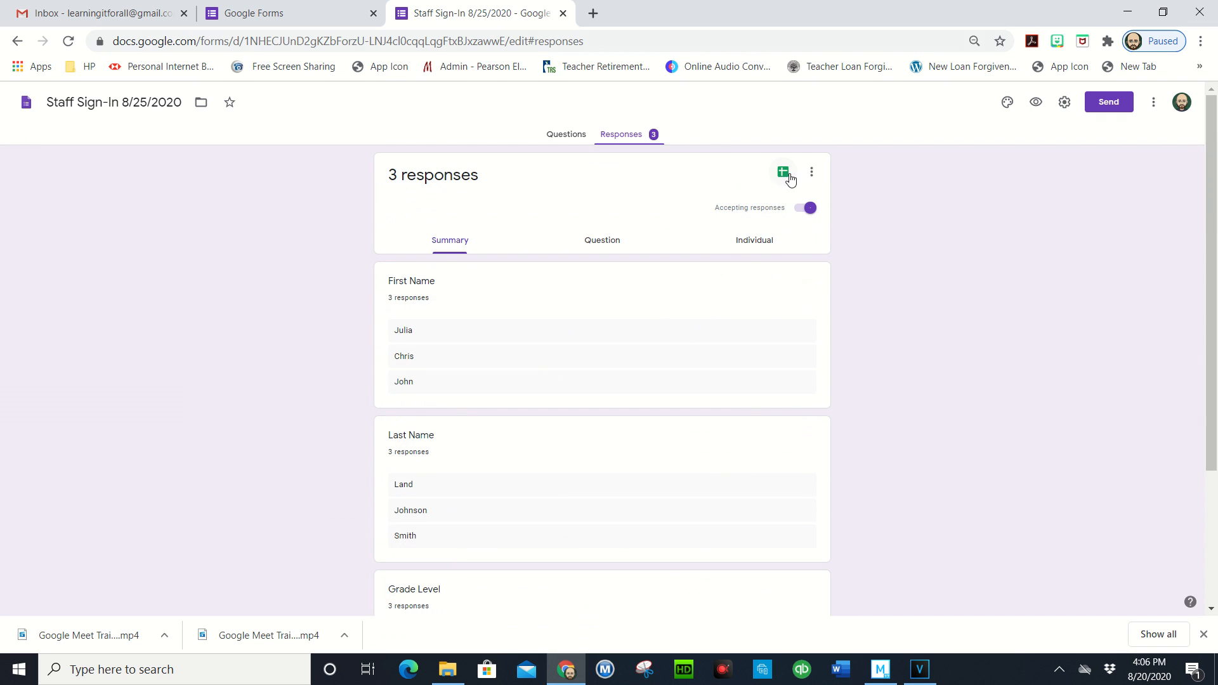
left_click(780, 178)
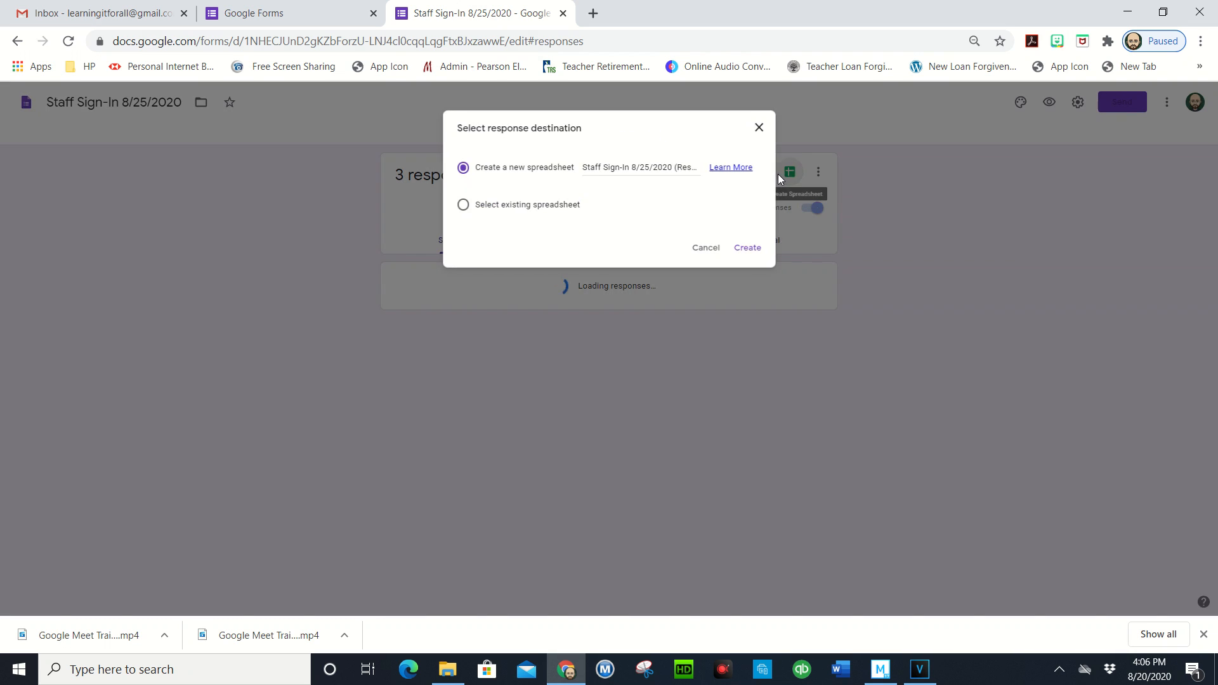
left_click(747, 248)
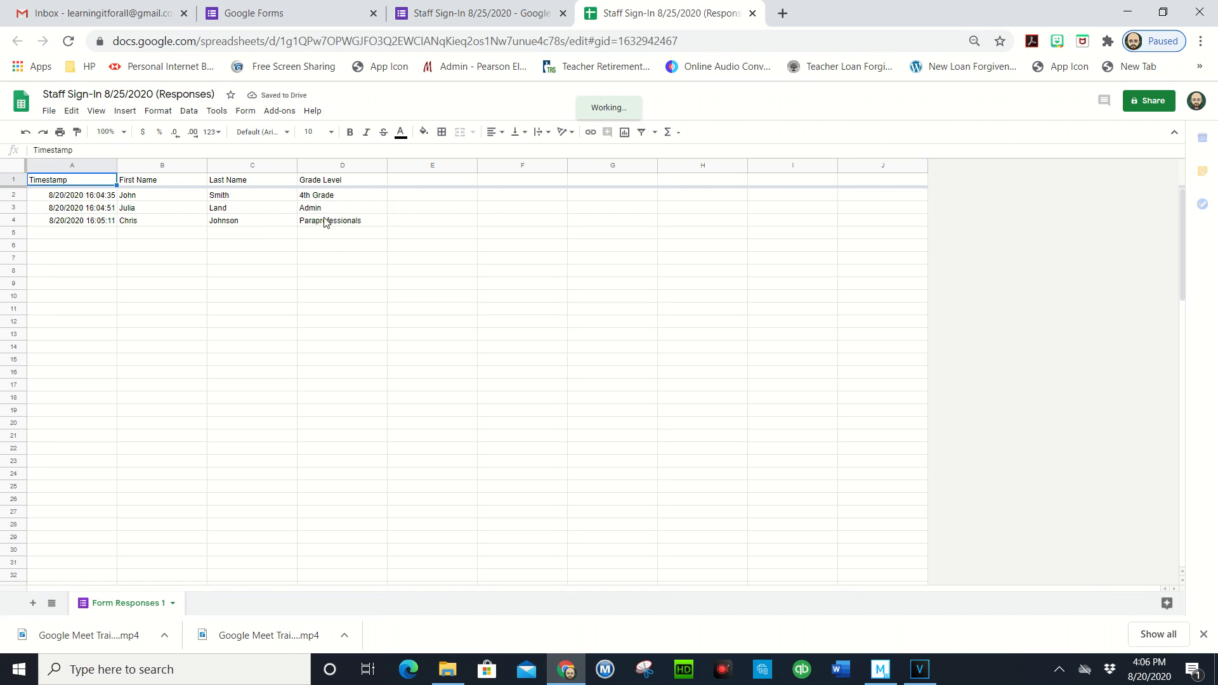
Look over the Grade Level column of the response sheet and reopen the "Staff Sign-In 8/25/2020" form from the recent forms
left_click(326, 165)
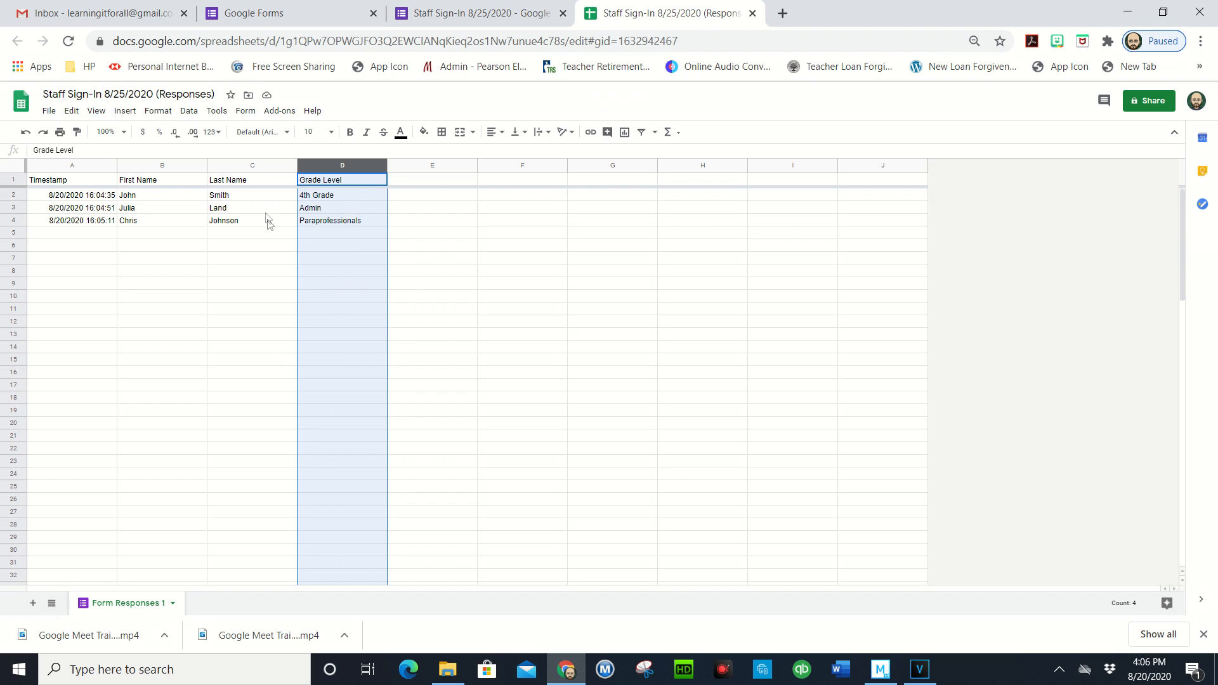
left_click(533, 296)
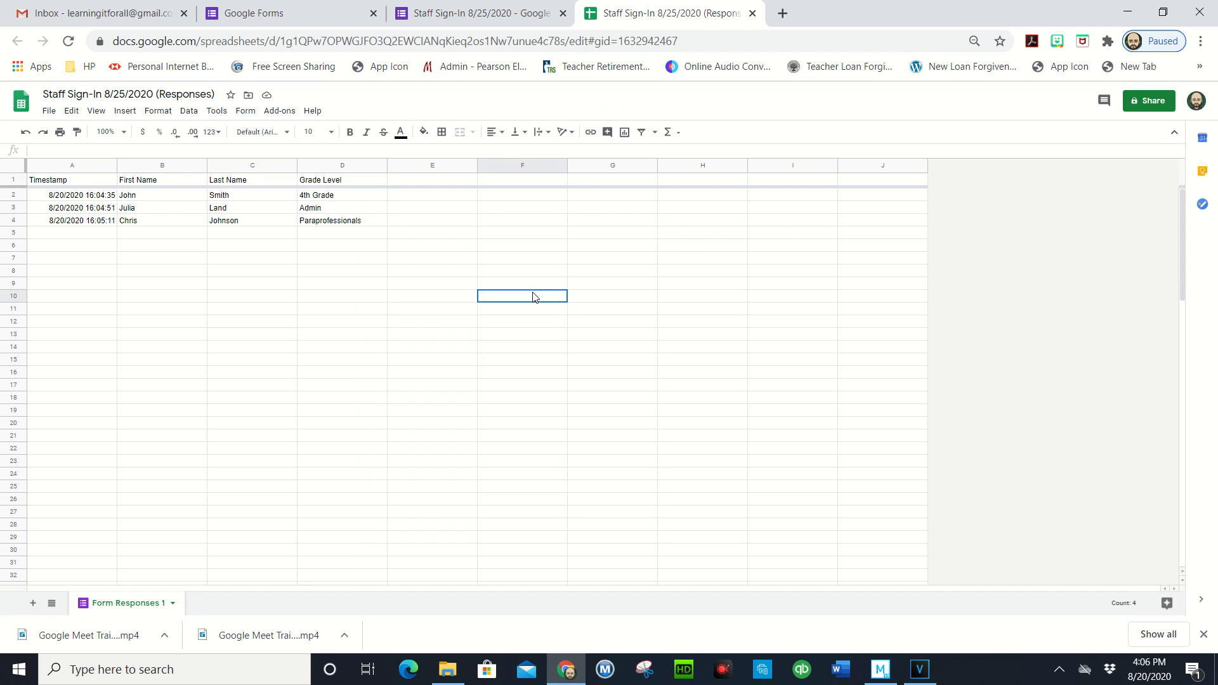
left_click(497, 22)
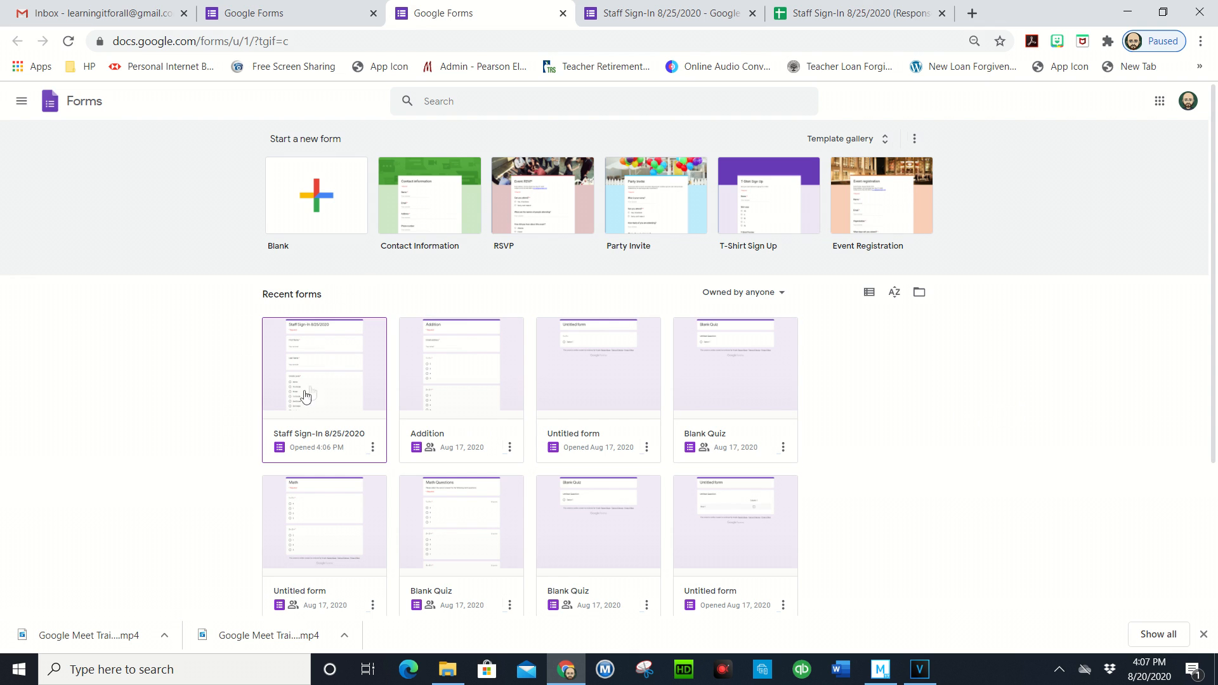
left_click(349, 396)
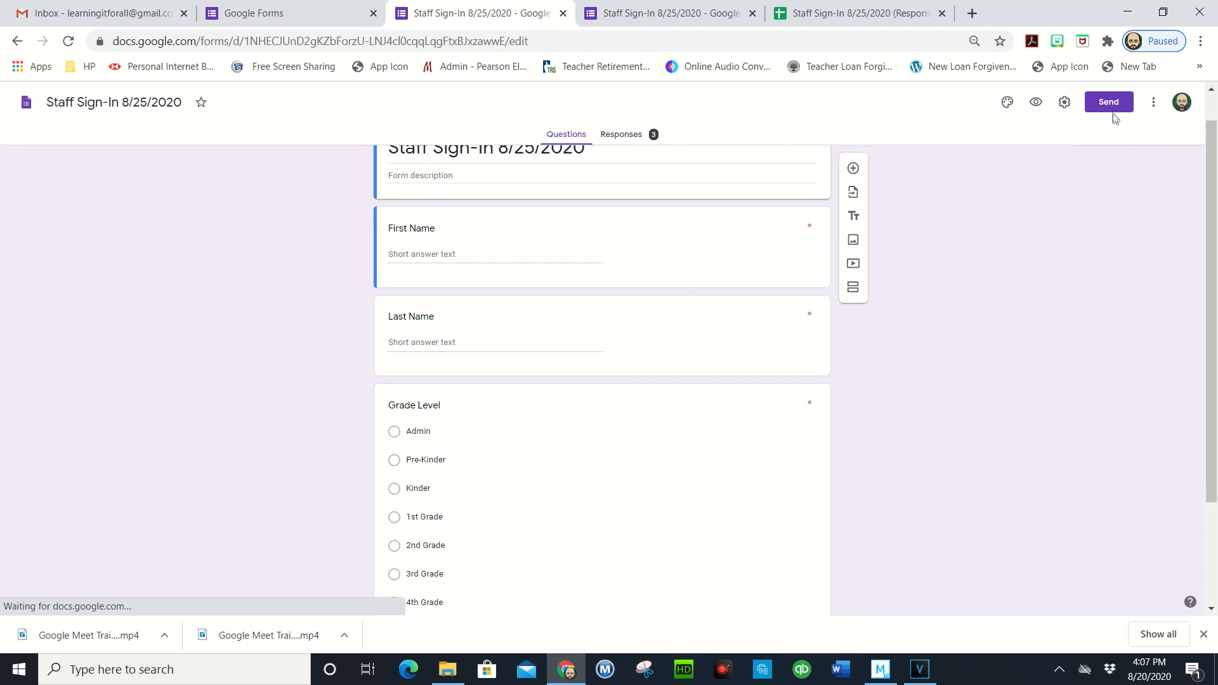
Make a copy of the form named "Staff Sign-In 8/26/2020" in My Drive
left_click(1154, 102)
left_click(1140, 175)
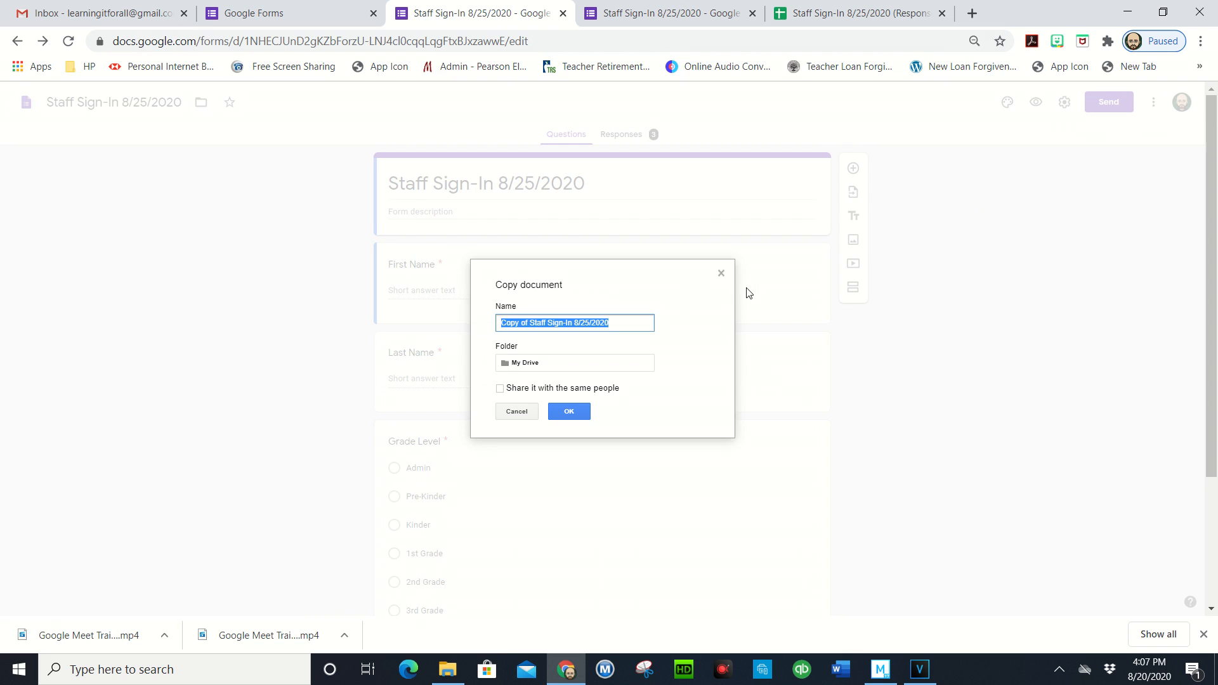
left_click(531, 325)
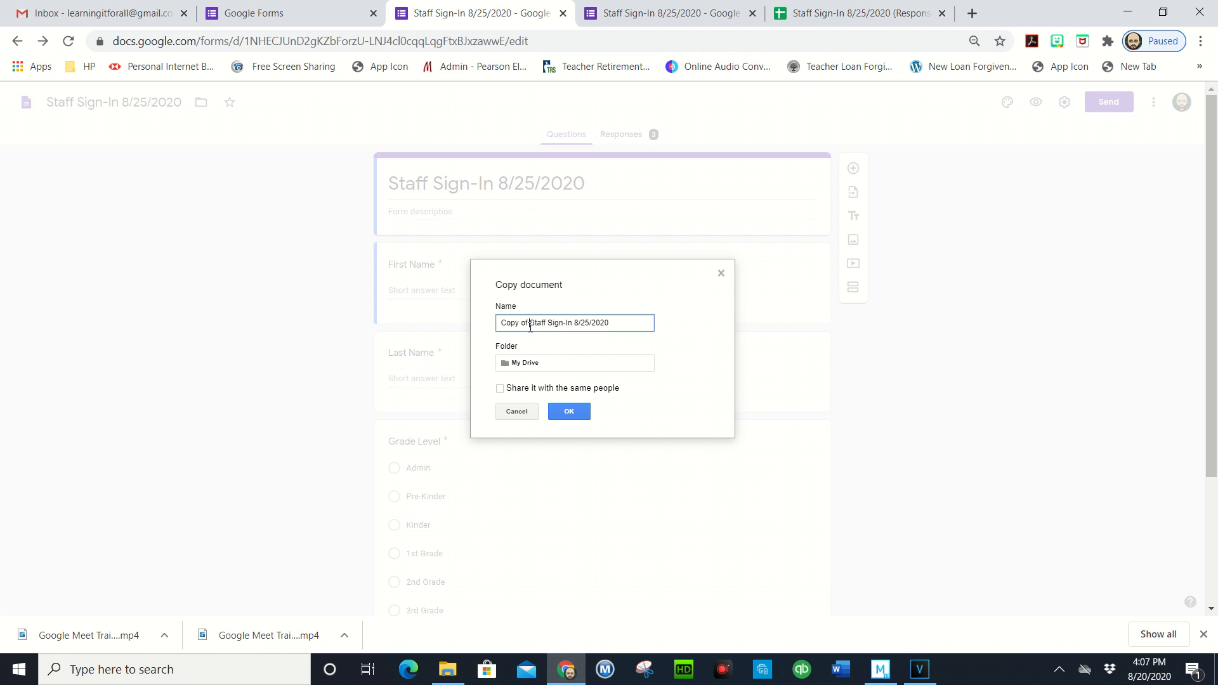
key("BackSpace")
key("BackSpace")
type("6")
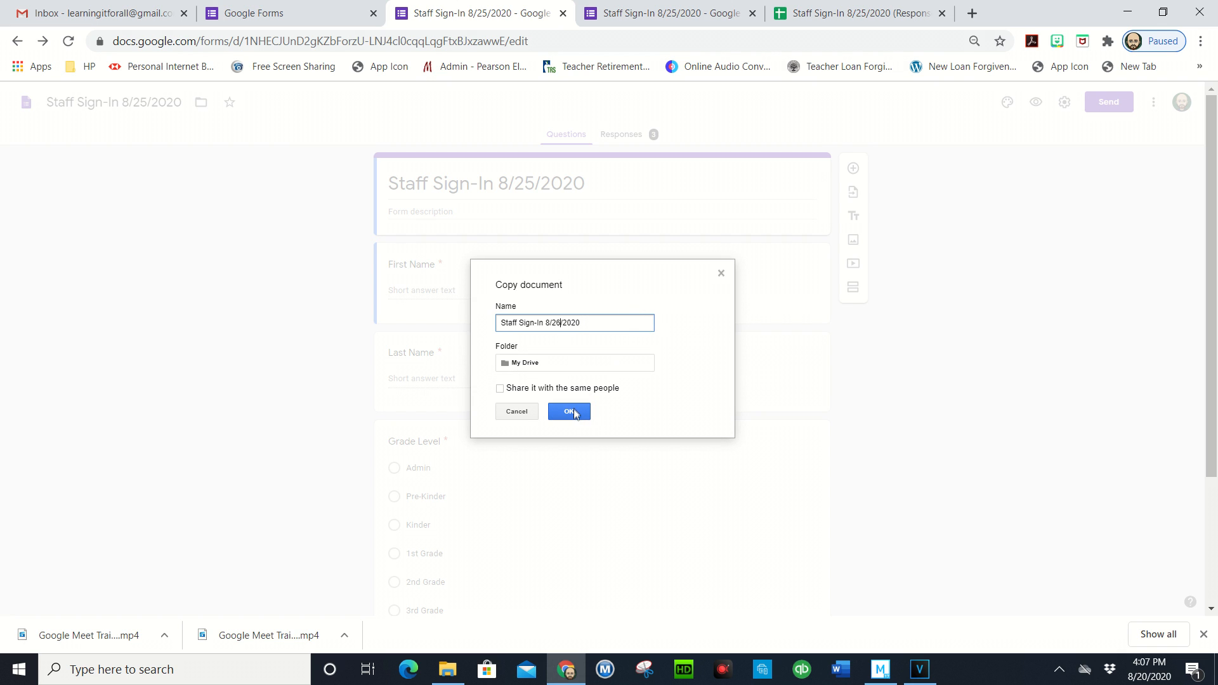
left_click(570, 412)
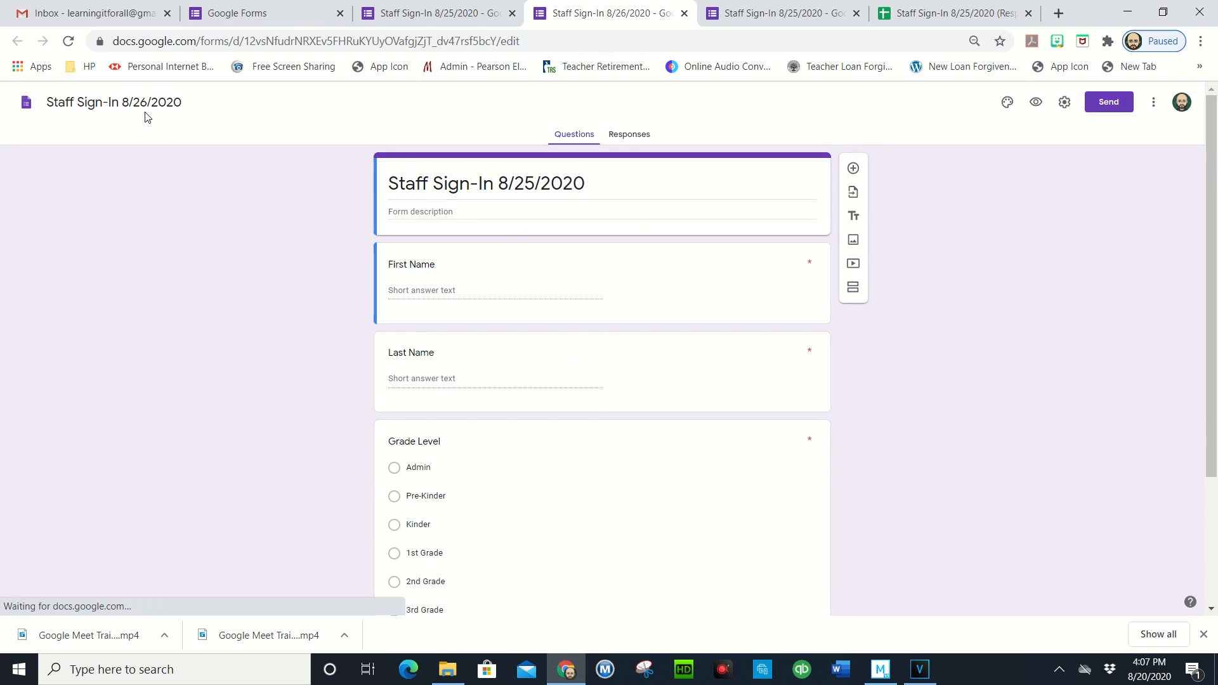
Change the title heading inside the copied form to "Staff Sign-In 8/26/2020"
left_click(538, 183)
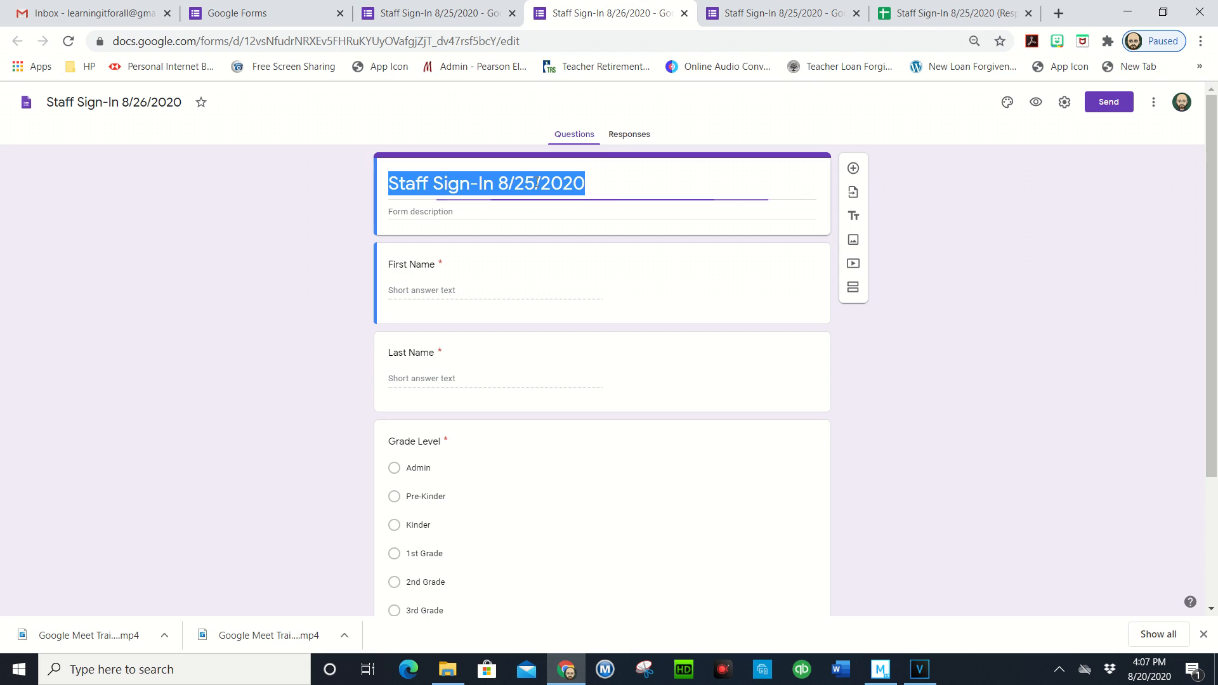
left_click(537, 183)
key("BackSpace")
type("6")
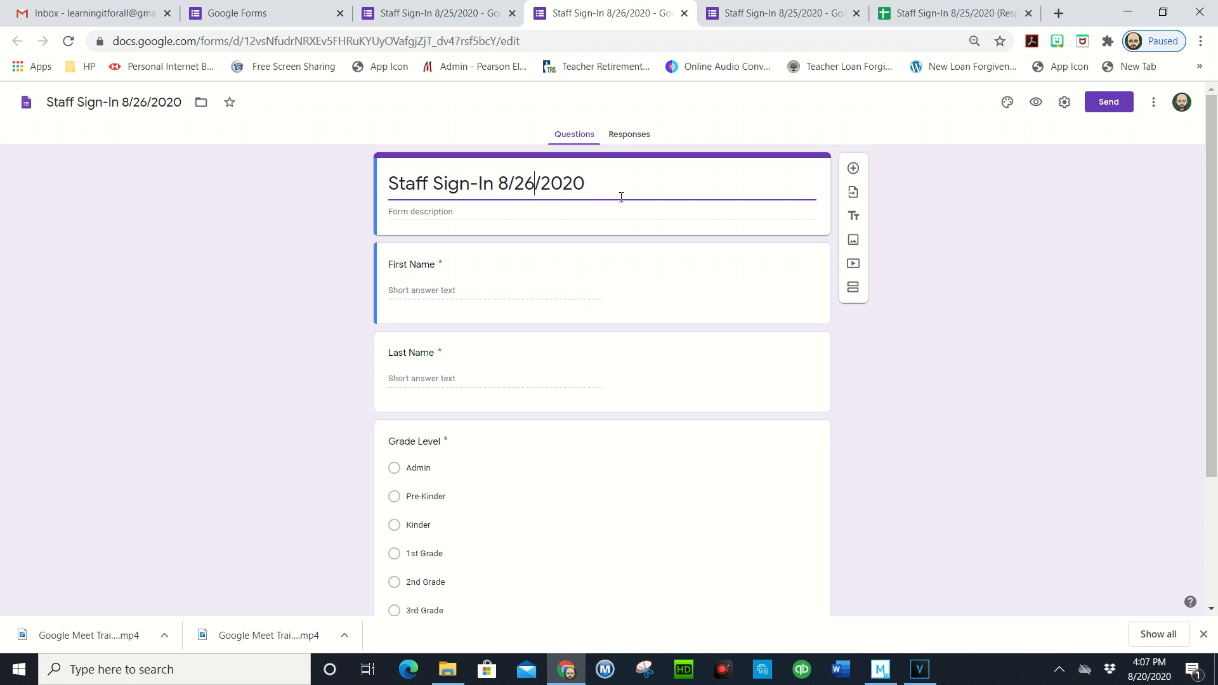
left_click(1105, 234)
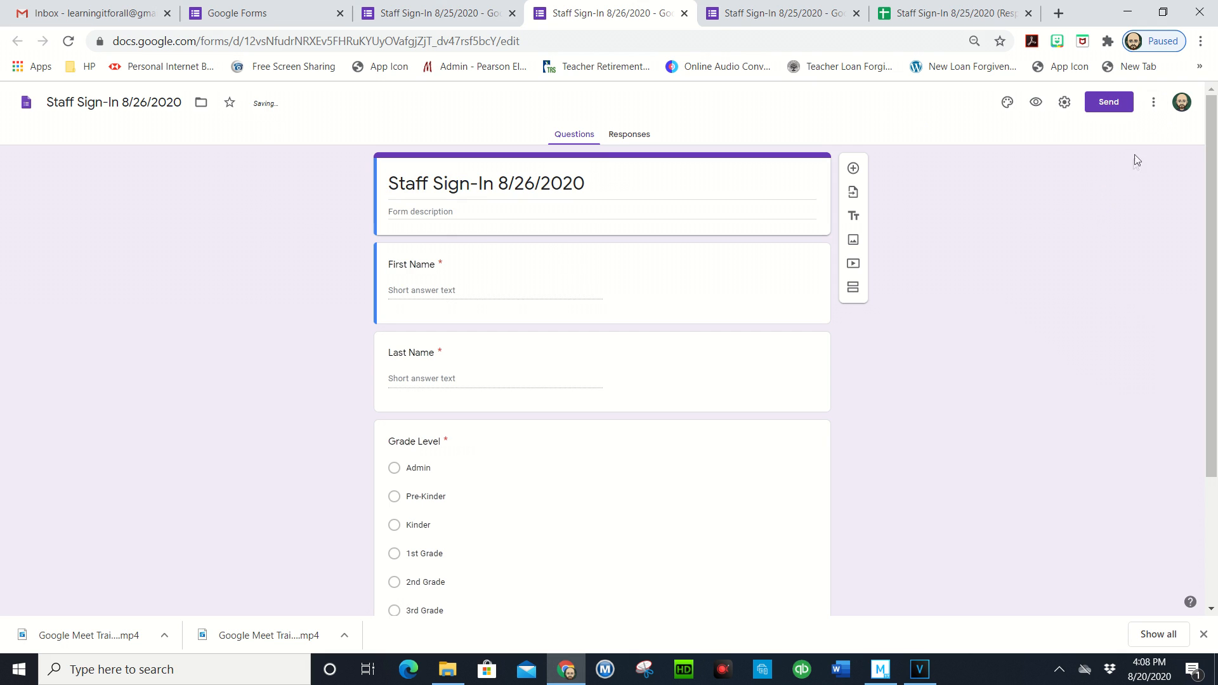
Make another copy of the form named "Staff Sign-In 8/27/2020" in My Drive
left_click(1155, 105)
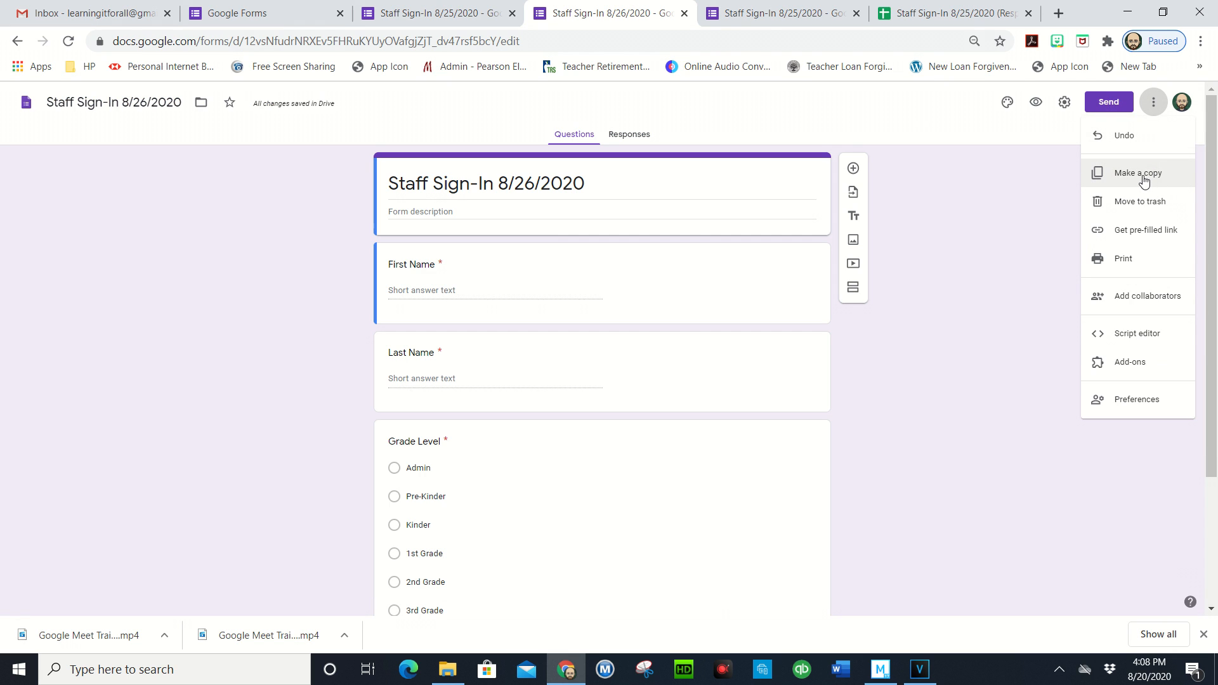
left_click(1145, 181)
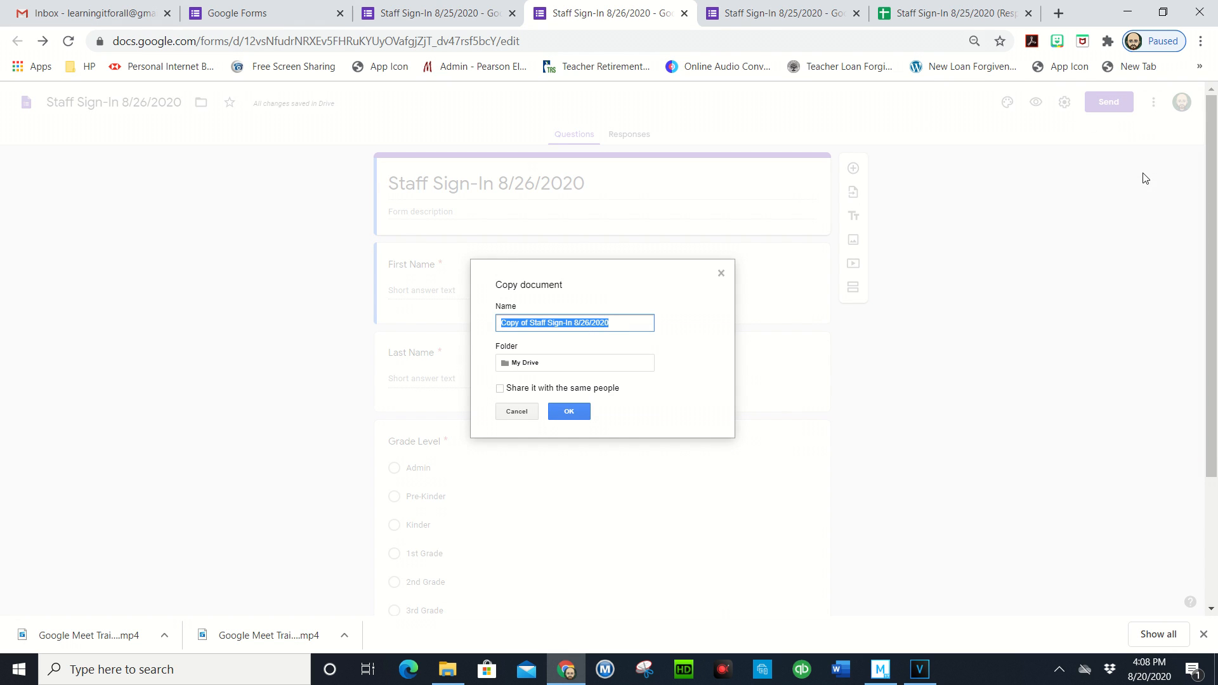
left_click(532, 323)
key("BackSpace")
key("BackSpace")
key("BackSpace")
key("BackSpace")
key("BackSpace")
key("BackSpace")
key("BackSpace")
key("BackSpace")
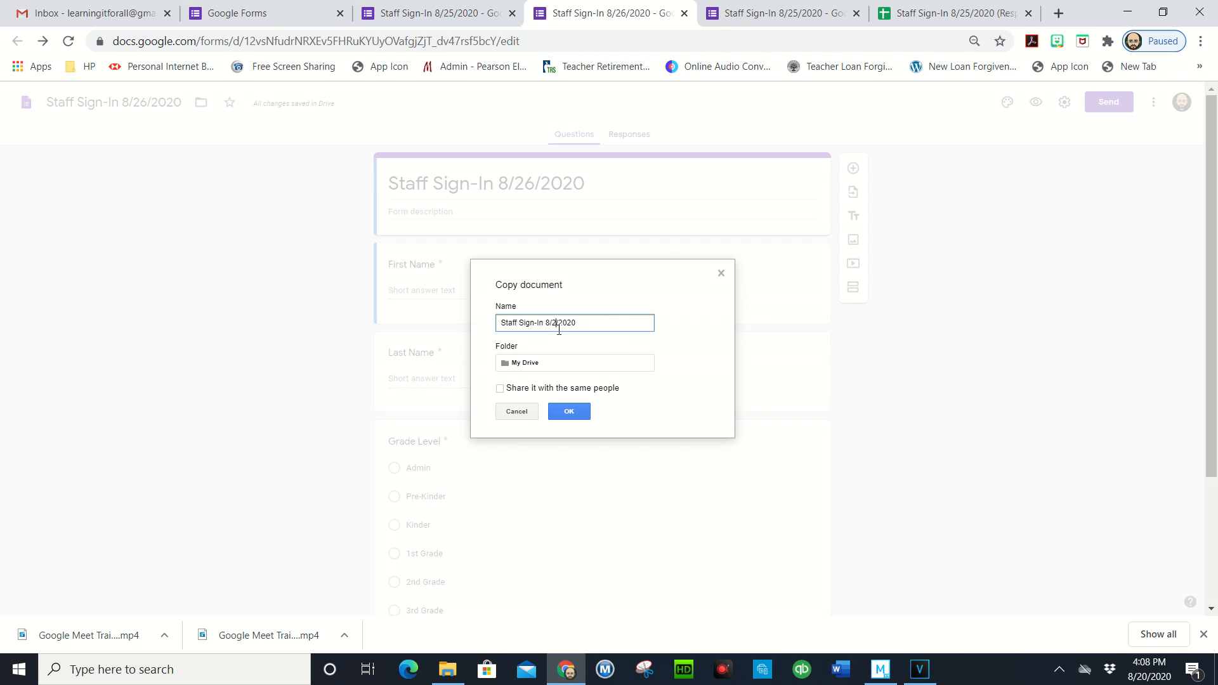
left_click(569, 412)
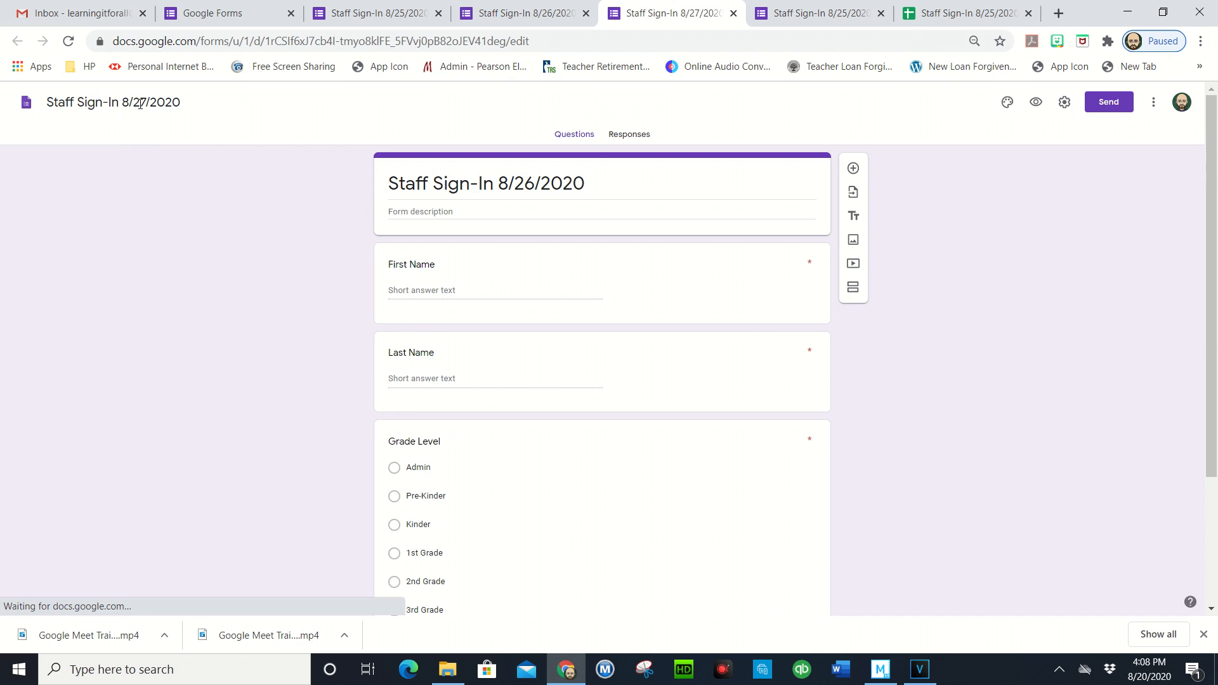
Change the title heading inside the new copy to "Staff Sign-In 8/27/2020"
left_click(533, 185)
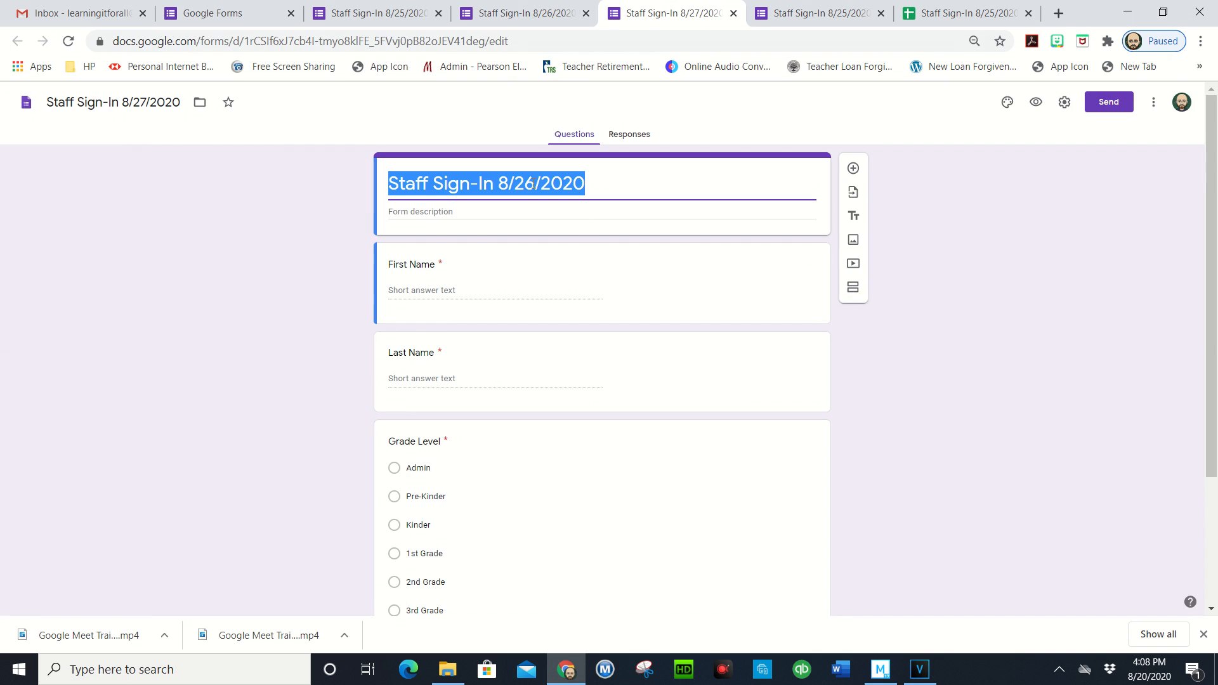
left_click(533, 183)
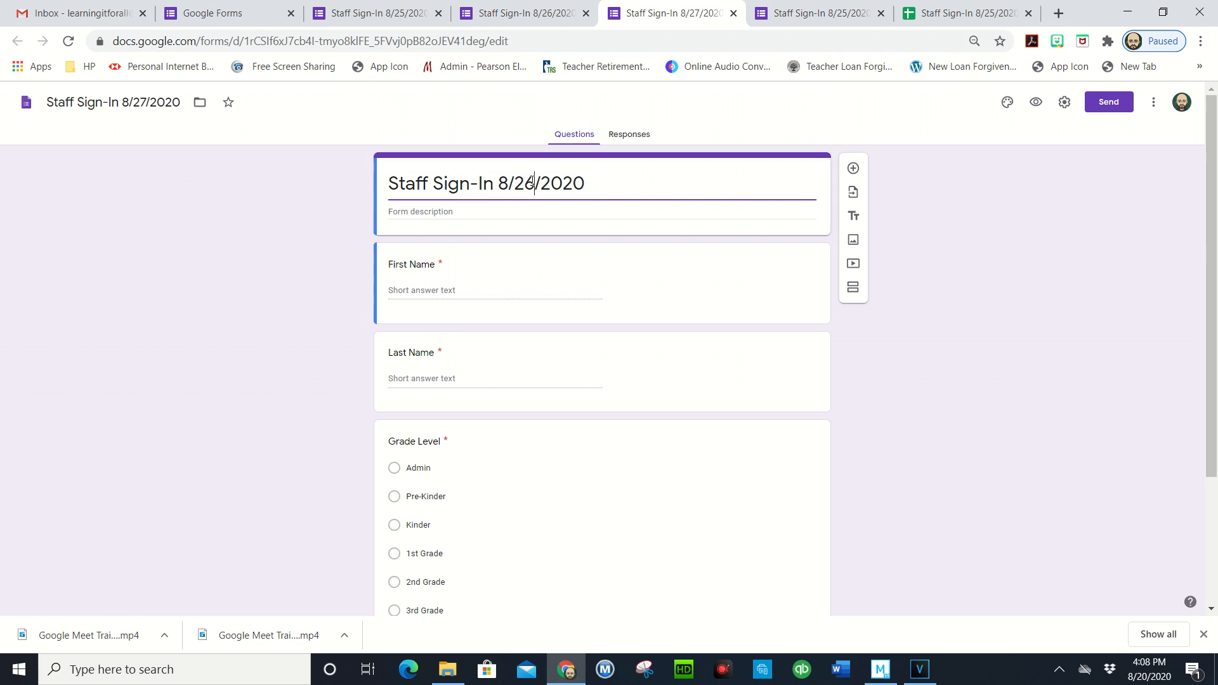
key("BackSpace")
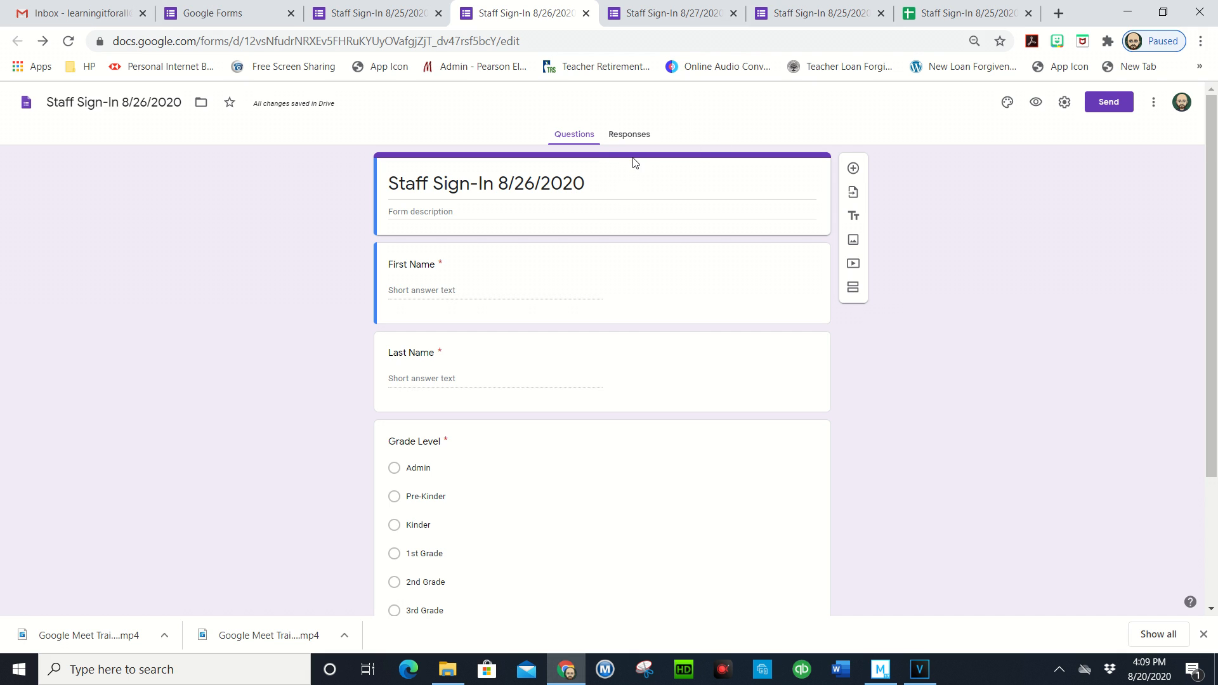
Look through the 8/27 and 8/26 form copies, and open the responses of the "Staff Sign-In 8/25/2020" form
left_click(653, 25)
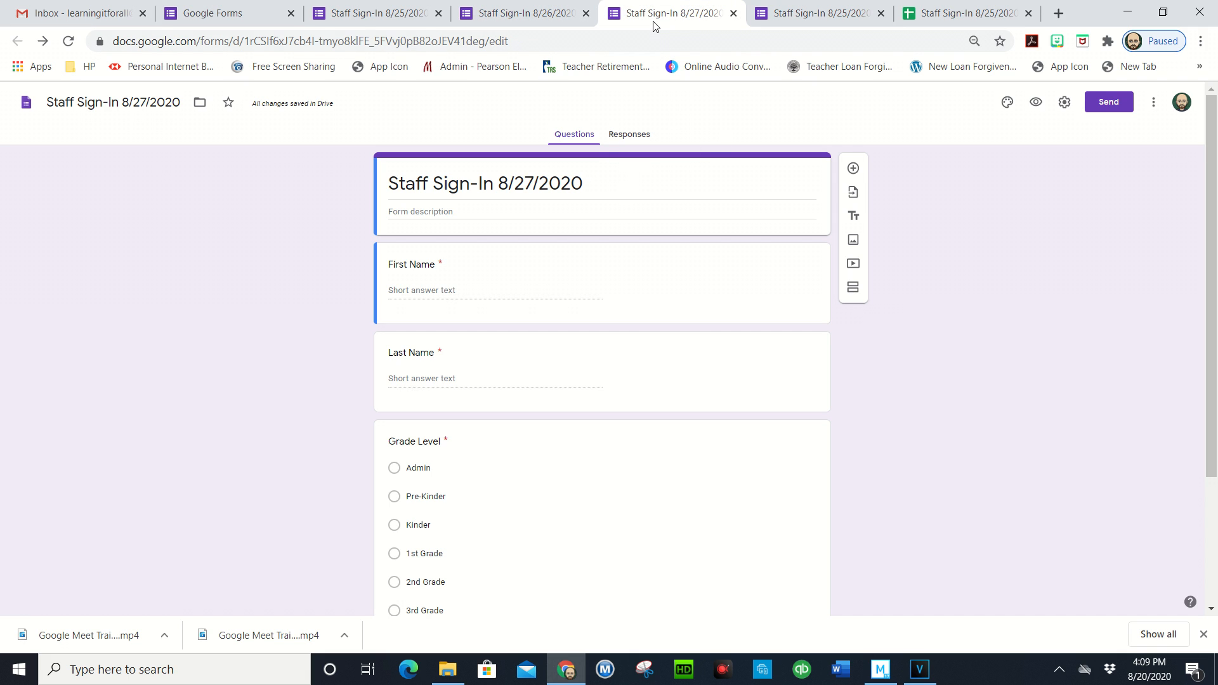
left_click(549, 21)
left_click(393, 18)
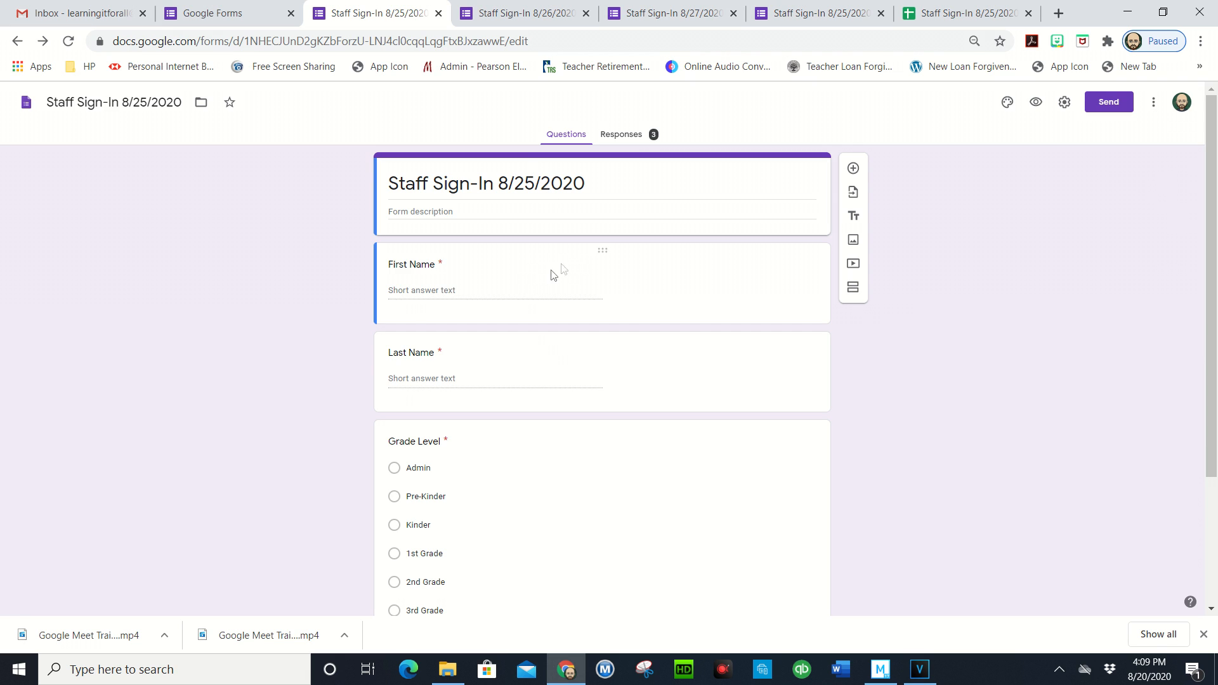
left_click(620, 140)
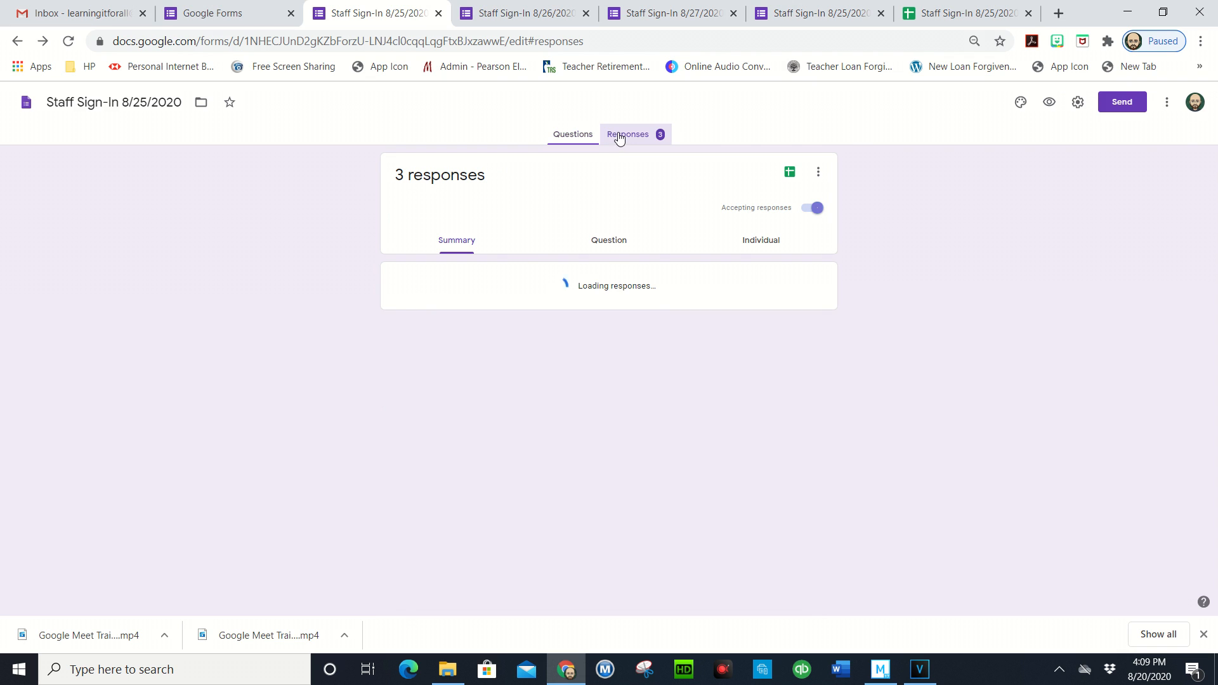